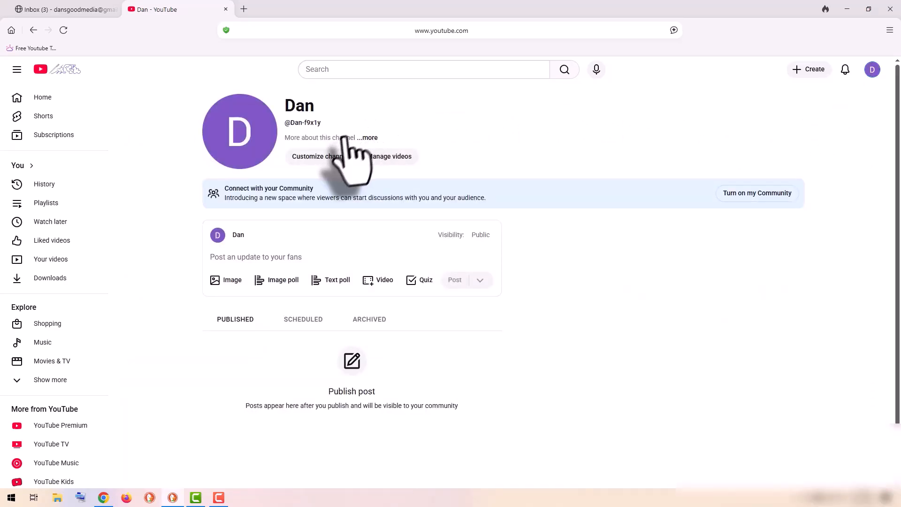
# Step: Open the channel's customization page and review the recommended size for the banner image
pyautogui.click(335, 156)
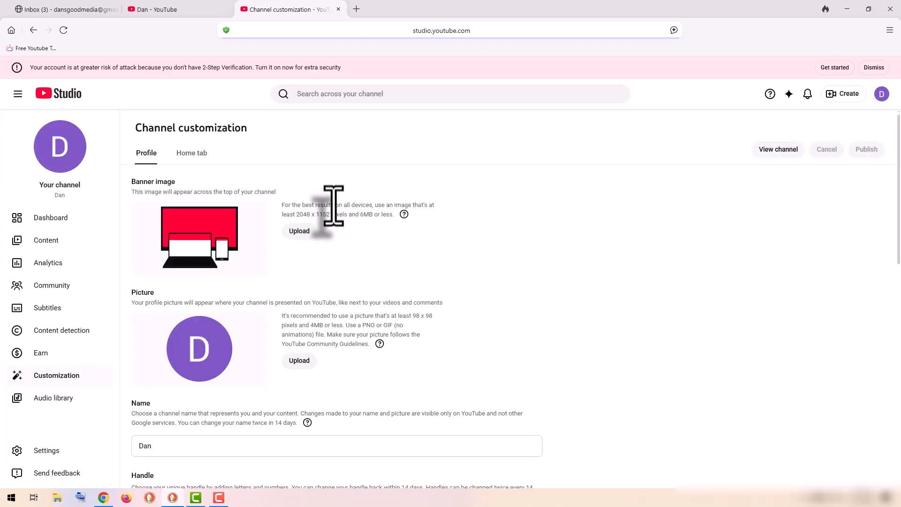
pyautogui.moveTo(375, 206); pyautogui.dragTo(378, 214)
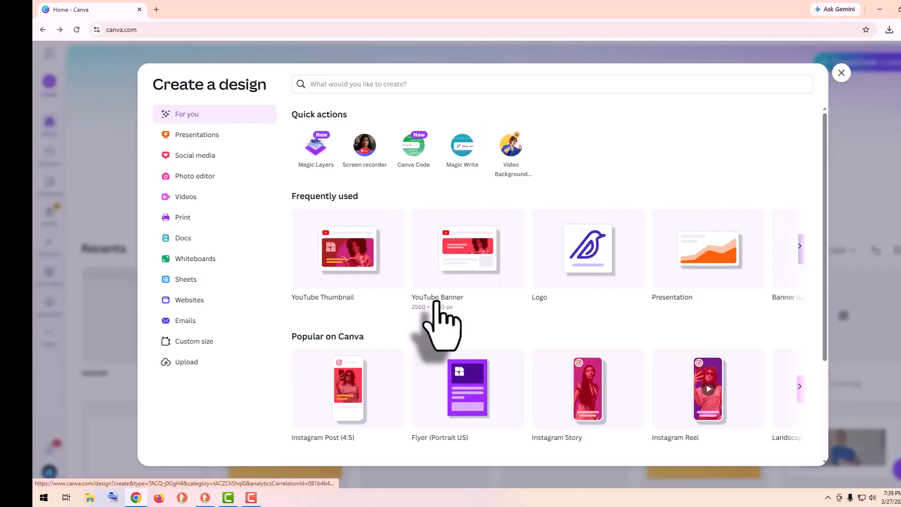
# Step: Switch to Canva, create a YouTube Banner design and apply the Green and Blue Modern Podcast YouTube Banner Cover template
pyautogui.click(436, 303)
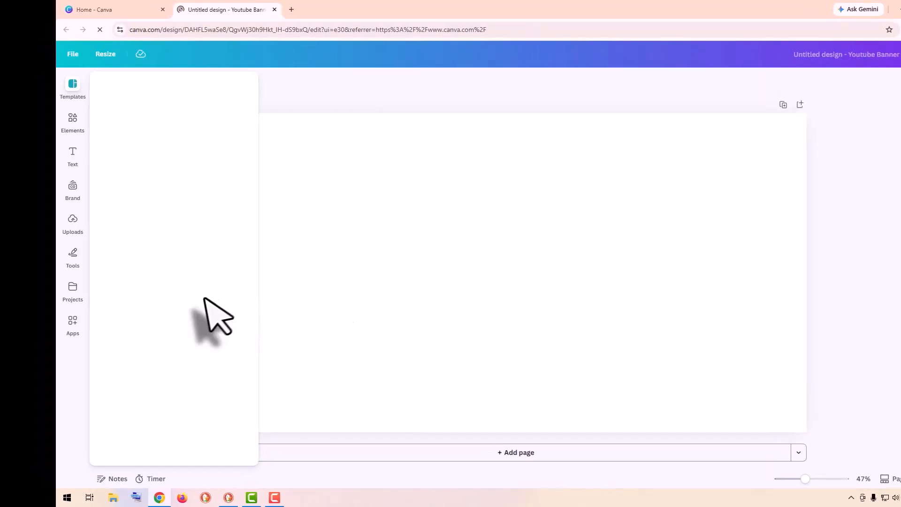
pyautogui.scroll(-5, 174, 293)
pyautogui.scroll(-2, 172, 292)
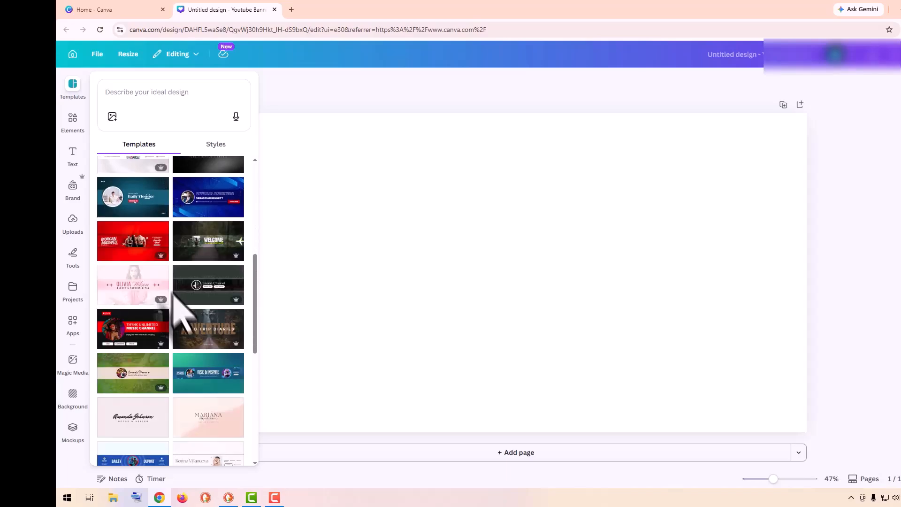
pyautogui.click(193, 380)
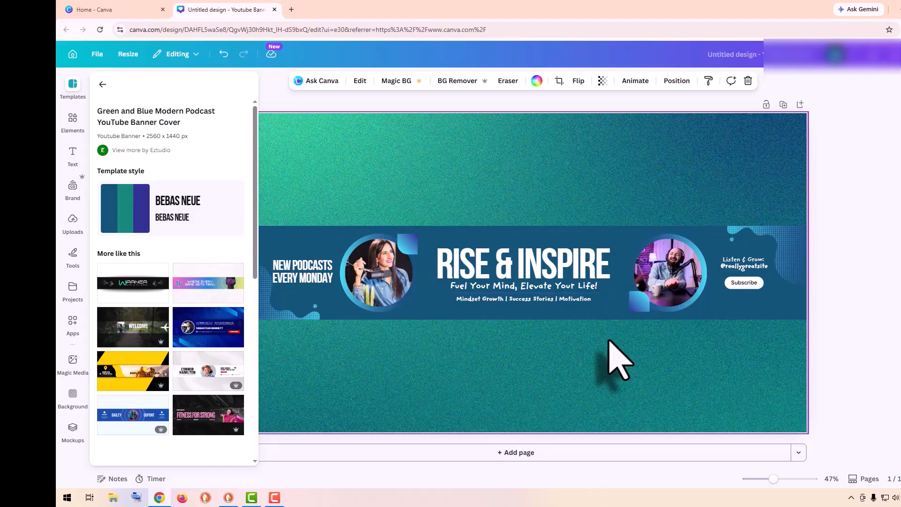
pyautogui.click(103, 84)
# Step: Turn on rulers and guides for the banner design
pyautogui.click(97, 55)
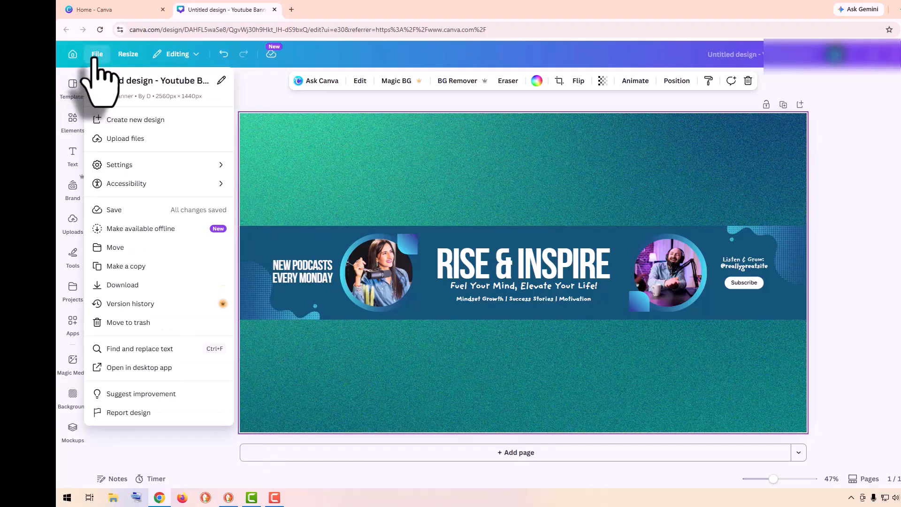
pyautogui.moveTo(119, 166)
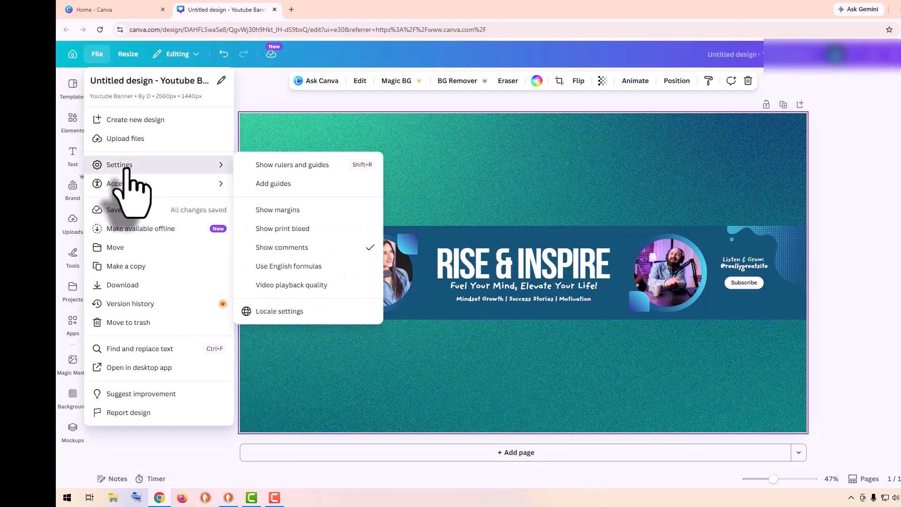
pyautogui.click(284, 165)
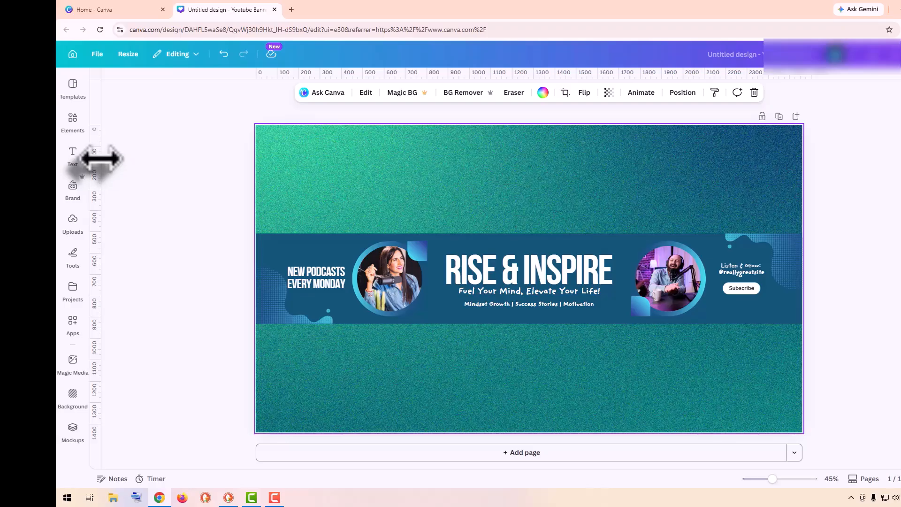
# Step: Place vertical guides at about 503 and 2050 px and horizontal guides along the upper and lower edges of the dark blue band
pyautogui.moveTo(101, 159); pyautogui.dragTo(363, 178)
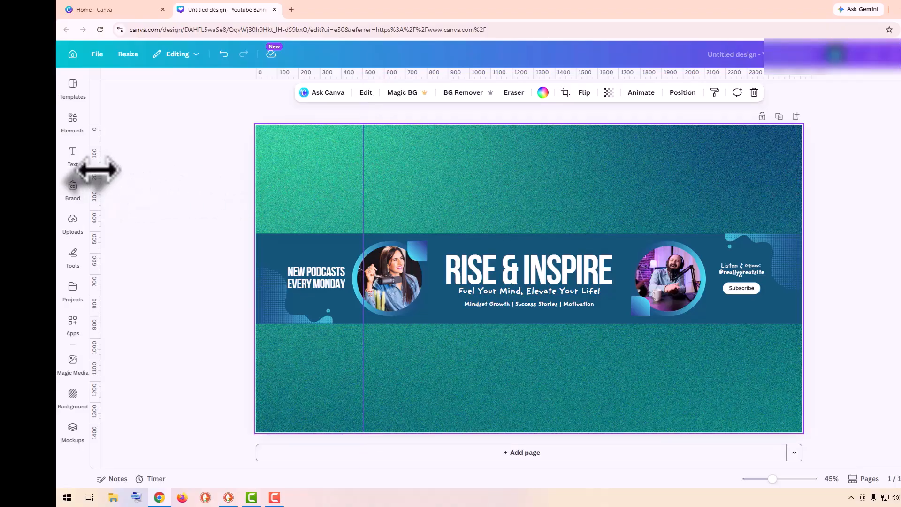
pyautogui.moveTo(97, 170); pyautogui.dragTo(687, 192)
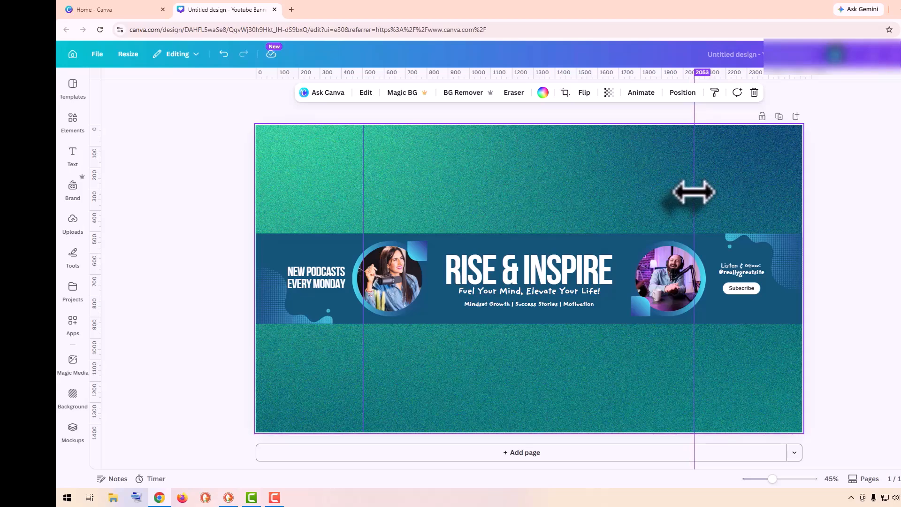
pyautogui.moveTo(692, 192); pyautogui.dragTo(692, 192)
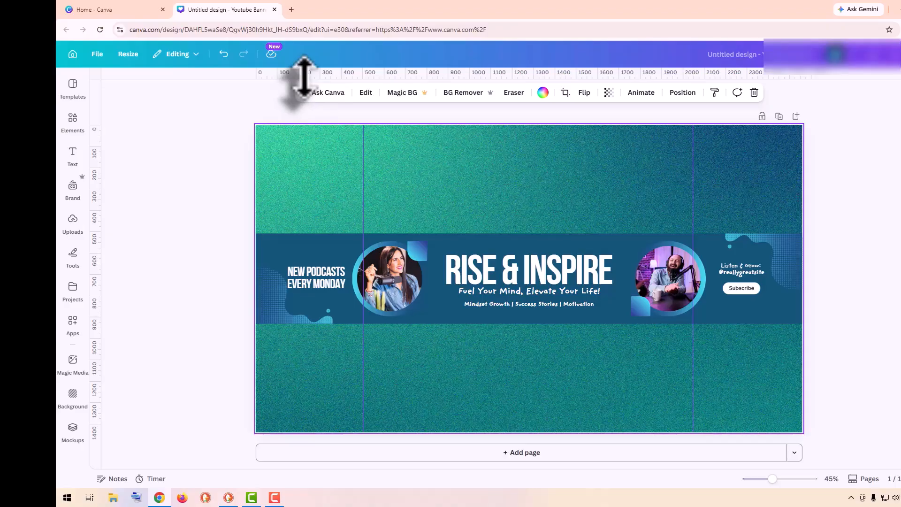
pyautogui.moveTo(304, 76); pyautogui.dragTo(292, 228)
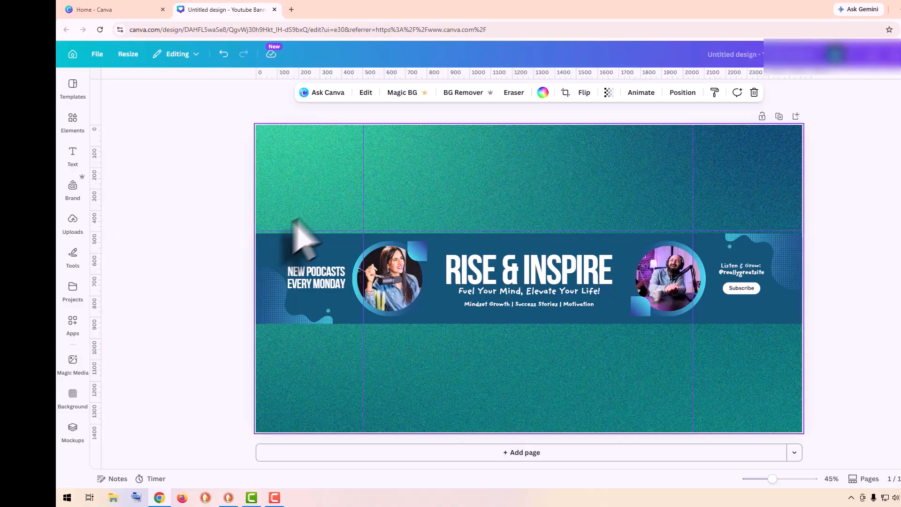
pyautogui.moveTo(346, 75); pyautogui.dragTo(317, 321)
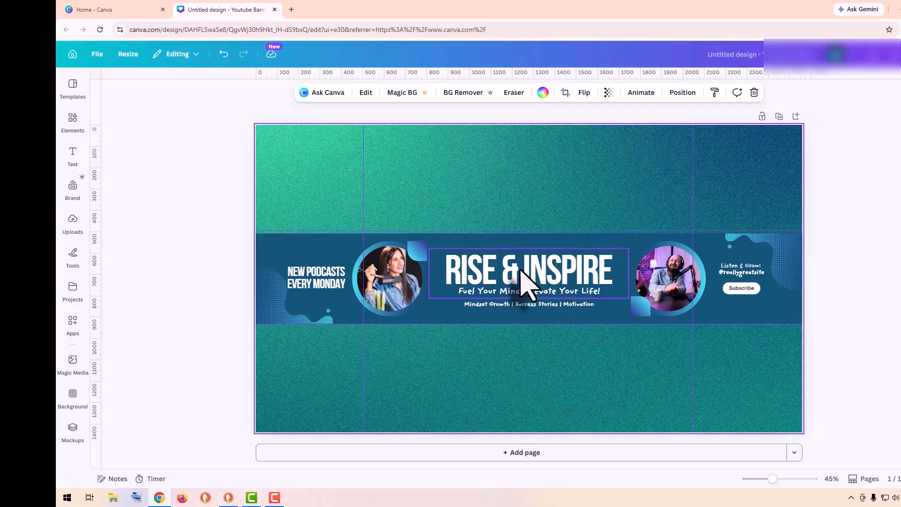
# Step: Replace the "RISE & INSPIRE" headline text with "DANS CAMPING WORLD"
pyautogui.click(524, 301)
pyautogui.click(522, 301)
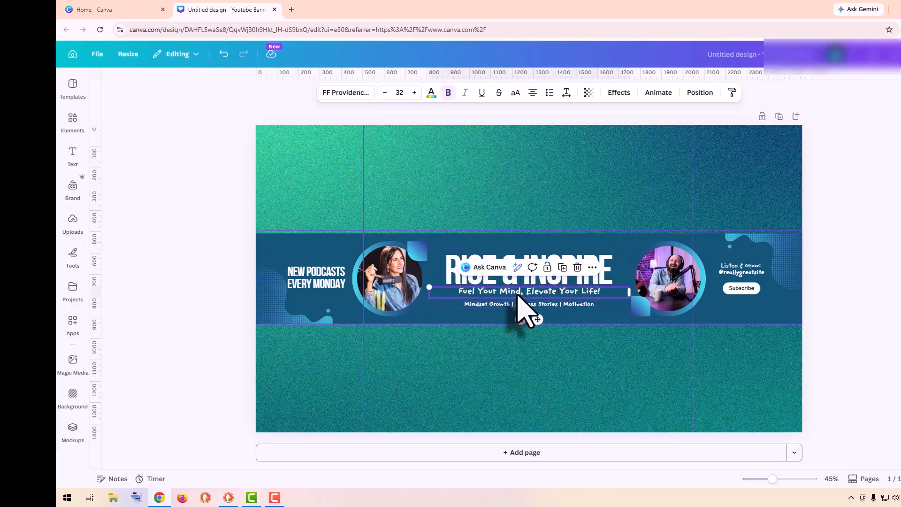
pyautogui.click(518, 267)
pyautogui.click(448, 272)
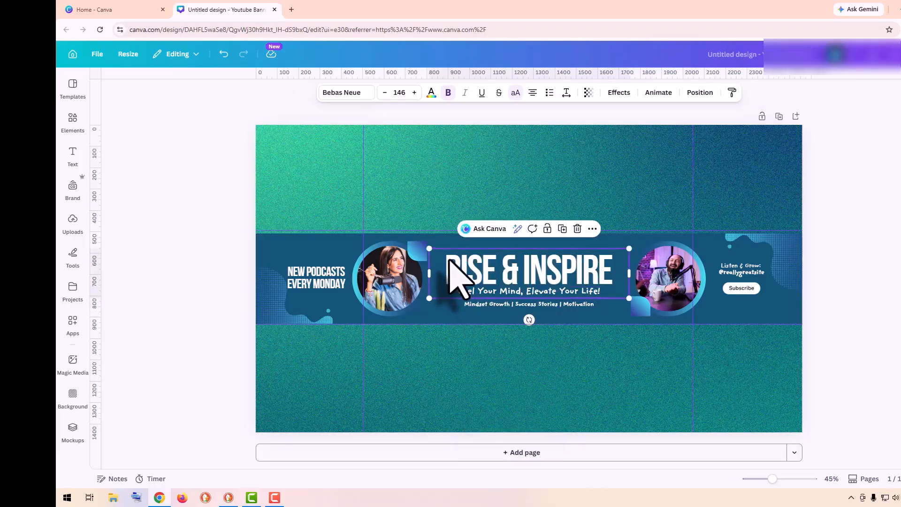
pyautogui.doubleClick(613, 274)
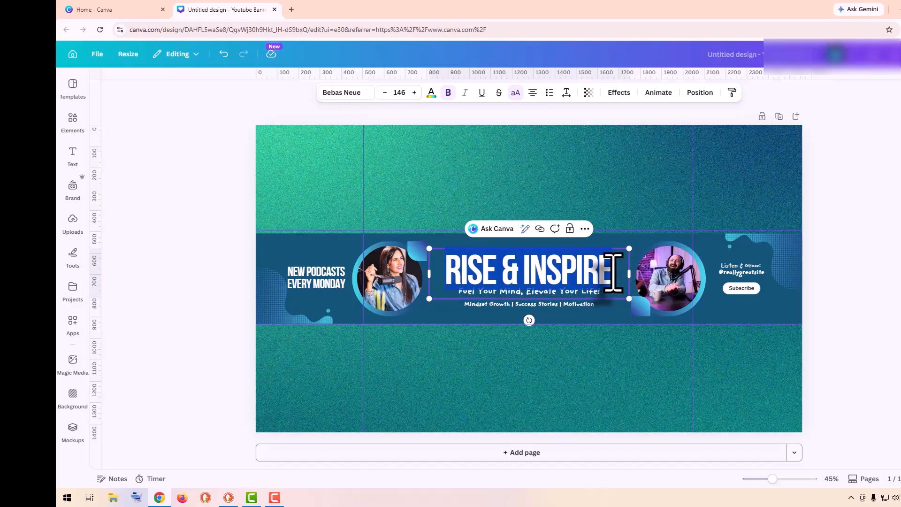
pyautogui.write('DANS CAMPING WORLD')
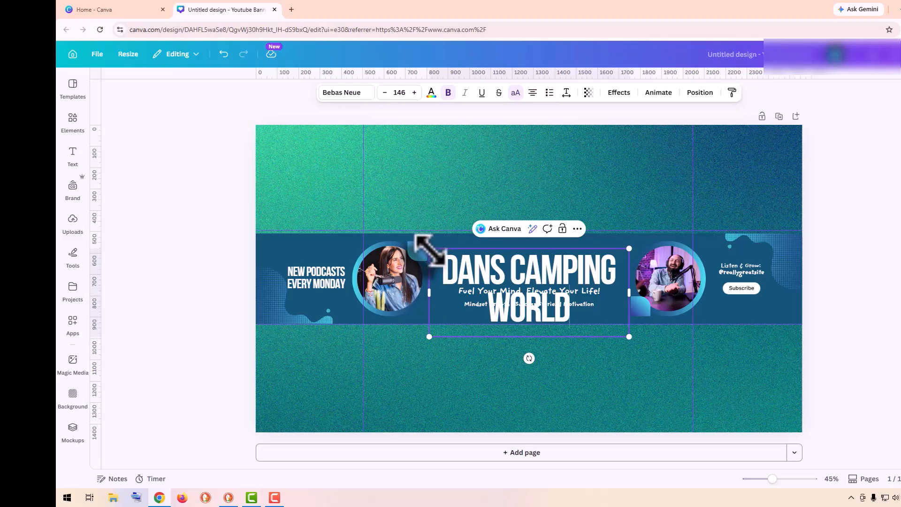
# Step: Shrink the headline to a font size of about 87.7 and position it above the tagline, inside the horizontal guides
pyautogui.moveTo(429, 249); pyautogui.dragTo(509, 284)
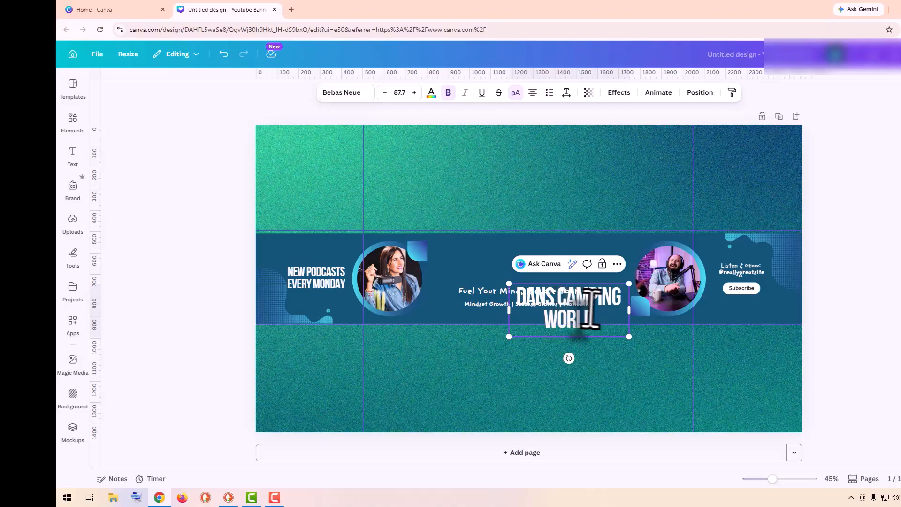
pyautogui.click(607, 282)
pyautogui.click(603, 310)
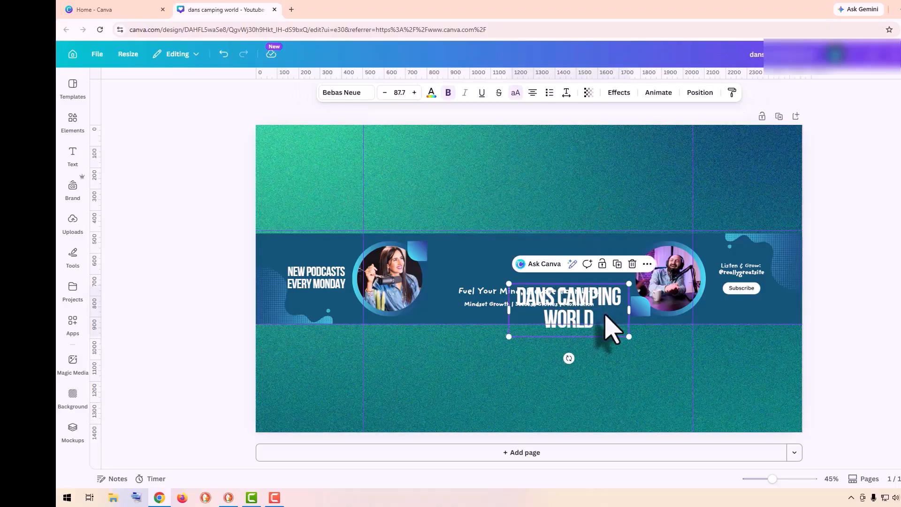
pyautogui.moveTo(605, 311); pyautogui.dragTo(569, 264)
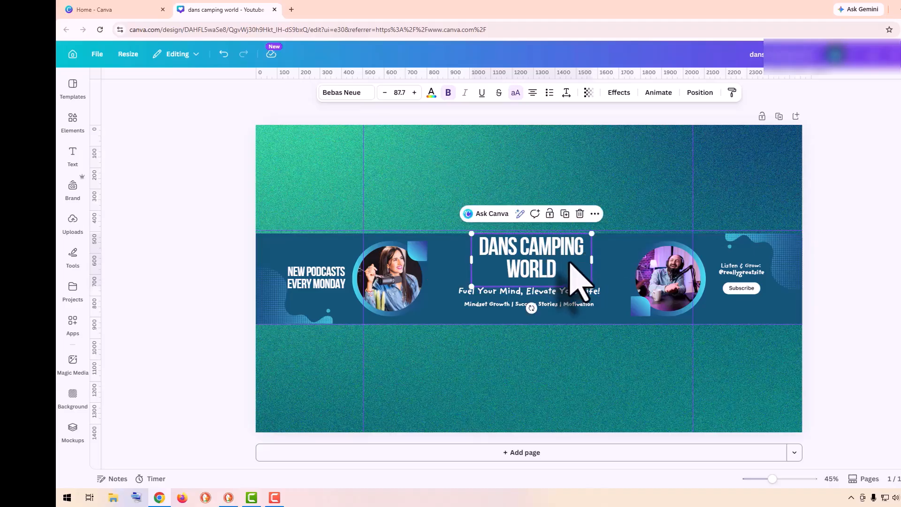
# Step: Change the tagline to "get outside and enjoy the scenery" and delete the "Mindset Growth | Success Stories | Motivation" line
pyautogui.click(544, 293)
pyautogui.doubleClick(544, 291)
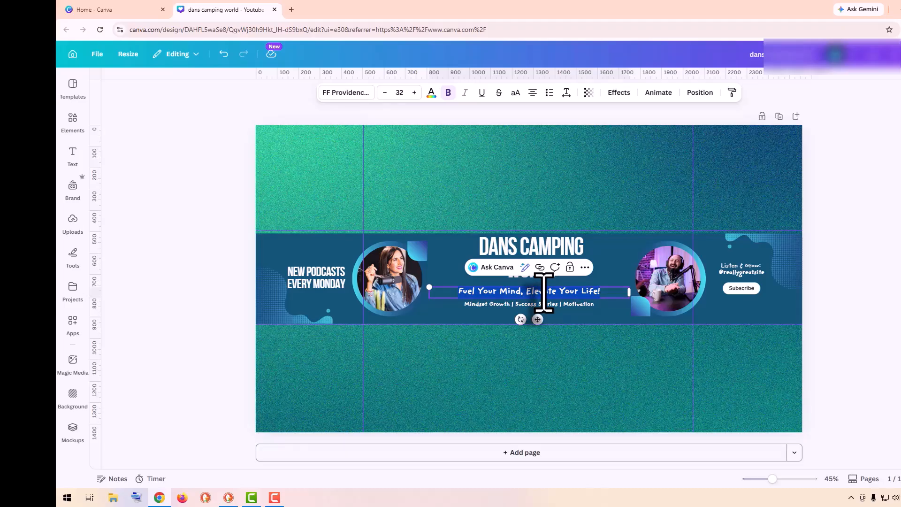
pyautogui.write('get outside and enjoy the scenery')
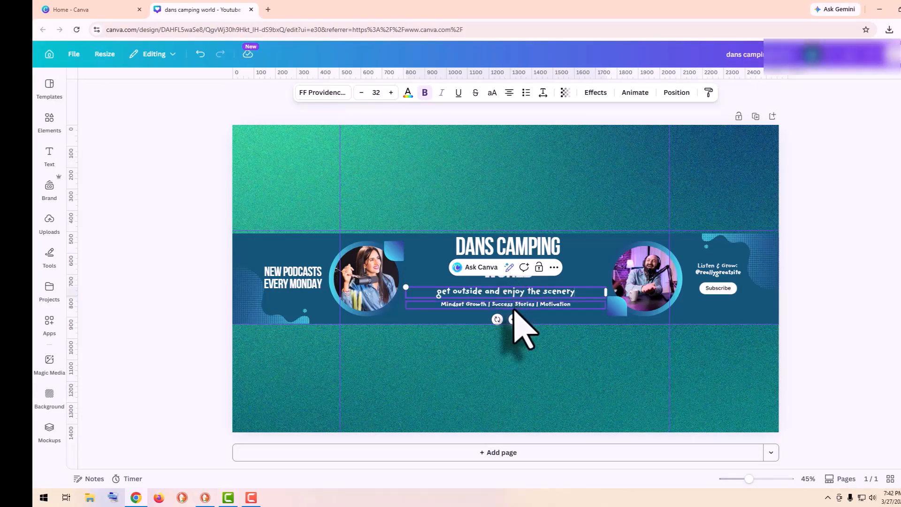
pyautogui.click(515, 306)
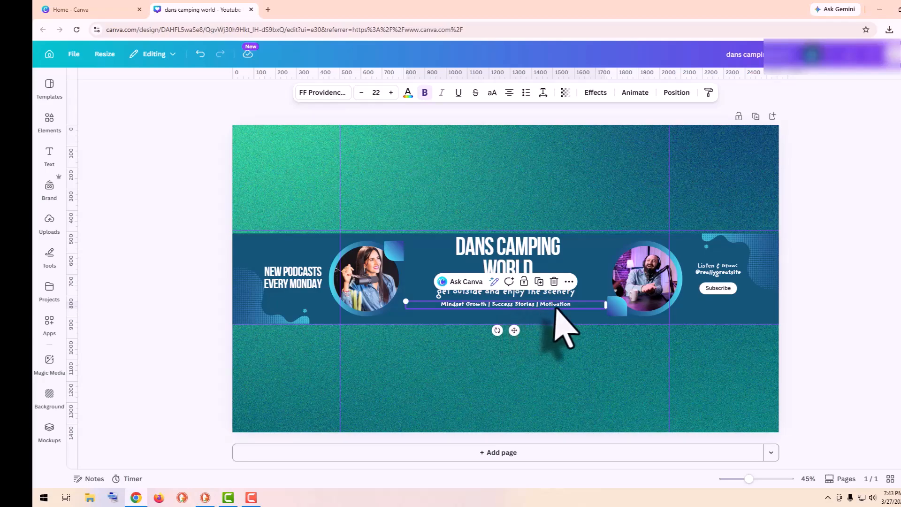
pyautogui.click(554, 282)
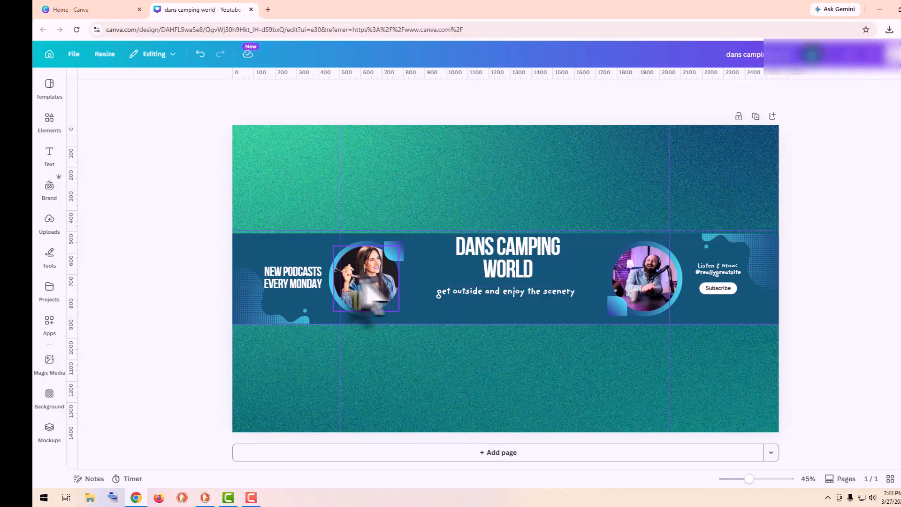
# Step: Add the uploaded photo of the man with crossed arms, shrink it and place it in the banner's left circular frame
pyautogui.click(49, 219)
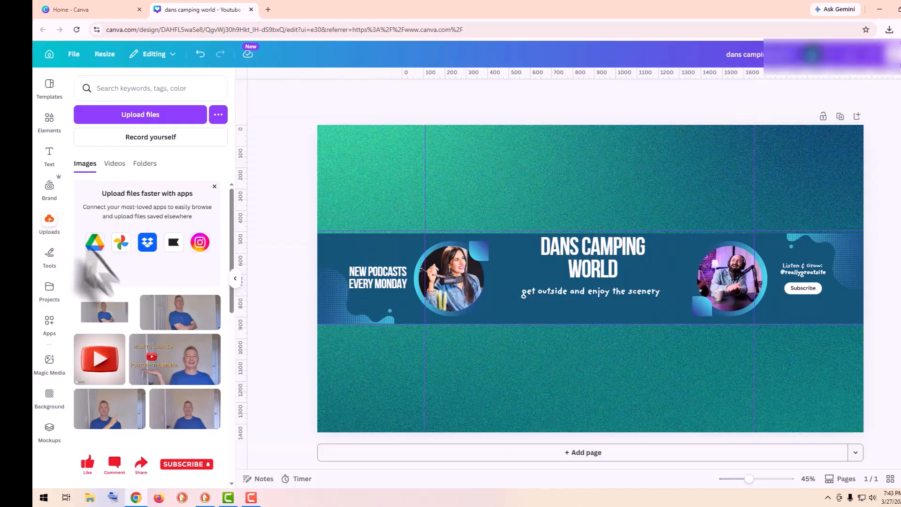
pyautogui.click(194, 324)
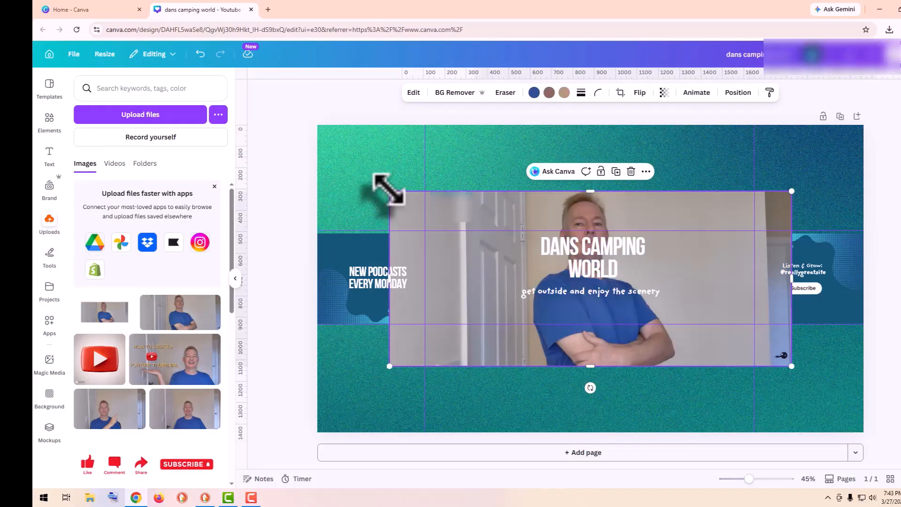
pyautogui.moveTo(389, 191); pyautogui.dragTo(653, 306)
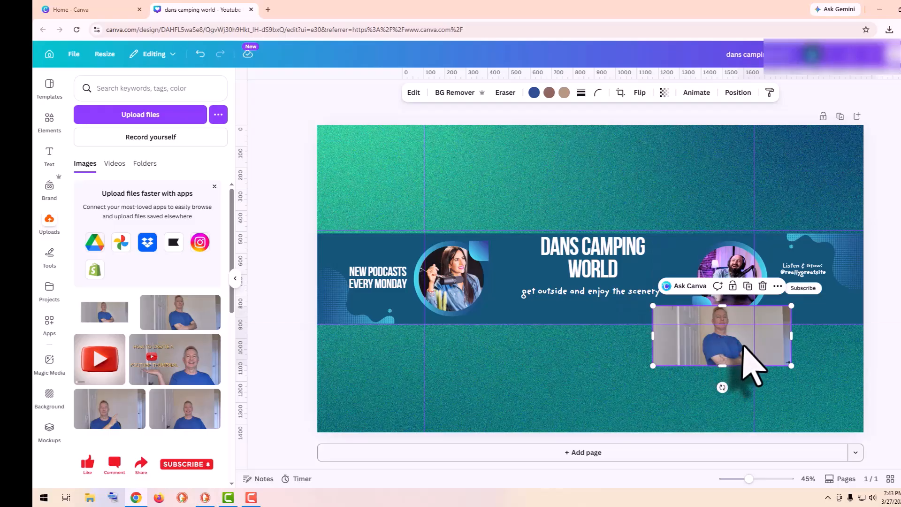
pyautogui.moveTo(735, 341); pyautogui.dragTo(463, 281)
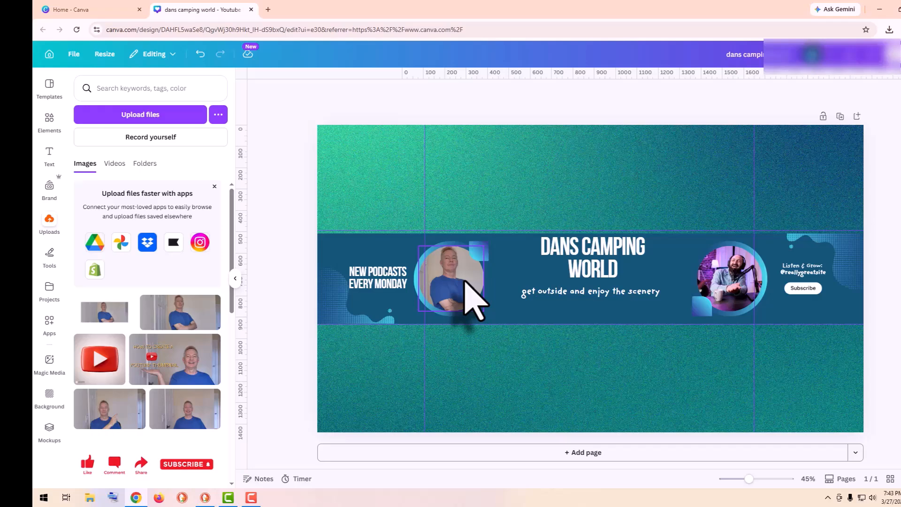
pyautogui.click(471, 359)
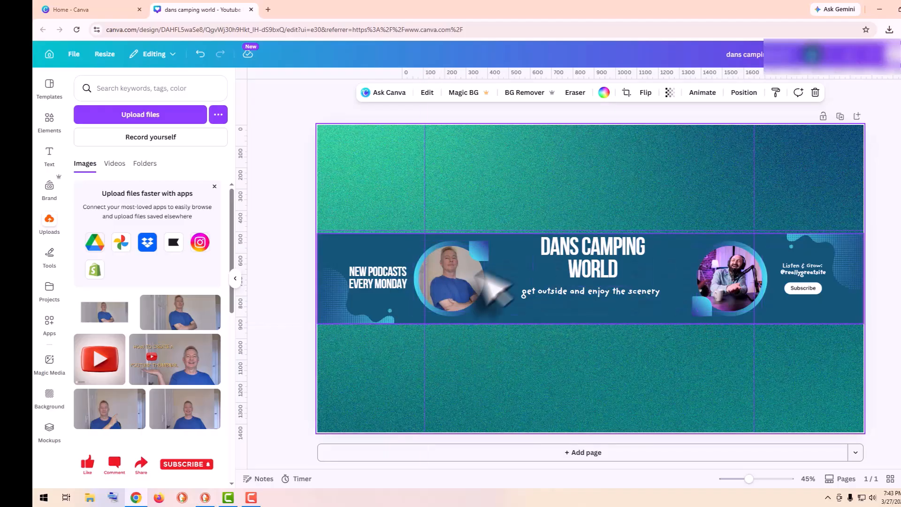
# Step: Move the left circular photo inside the left vertical guide and resize its blue ring to surround it
pyautogui.click(474, 298)
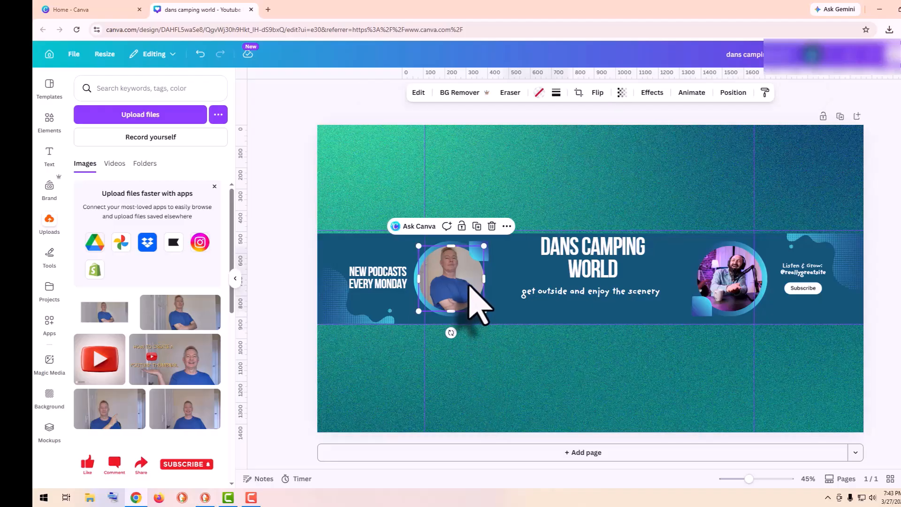
pyautogui.moveTo(470, 287); pyautogui.dragTo(483, 286)
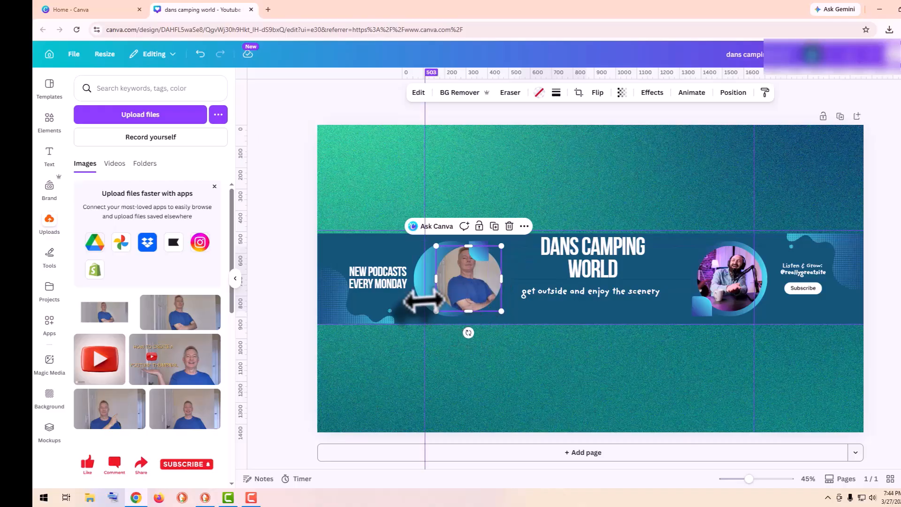
pyautogui.click(420, 280)
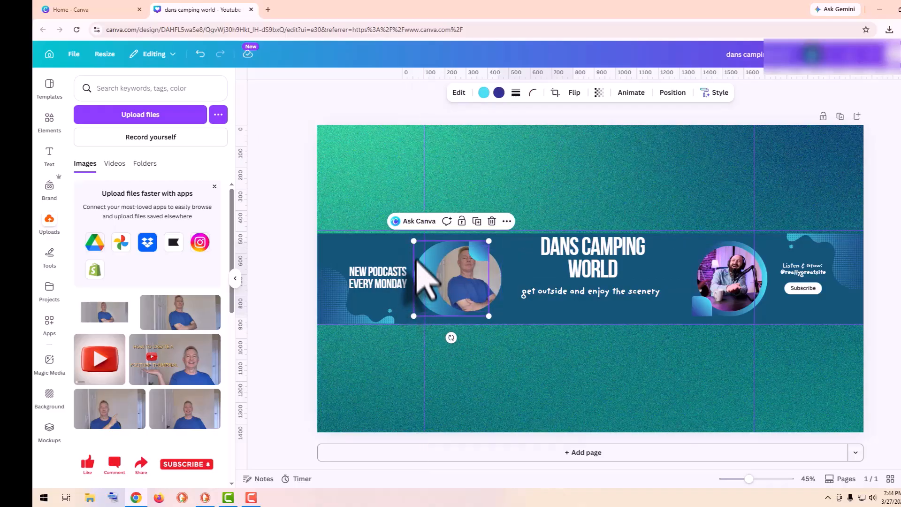
pyautogui.moveTo(413, 244); pyautogui.dragTo(456, 224)
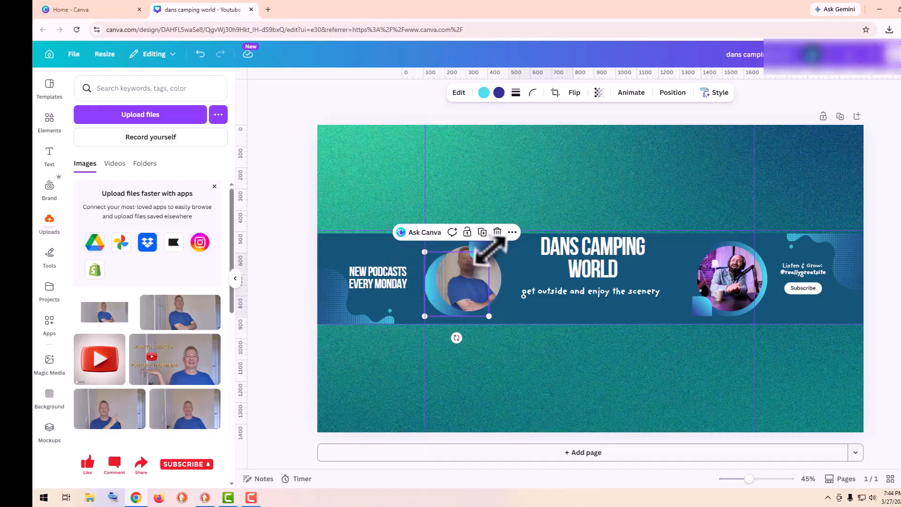
pyautogui.moveTo(489, 252); pyautogui.dragTo(511, 237)
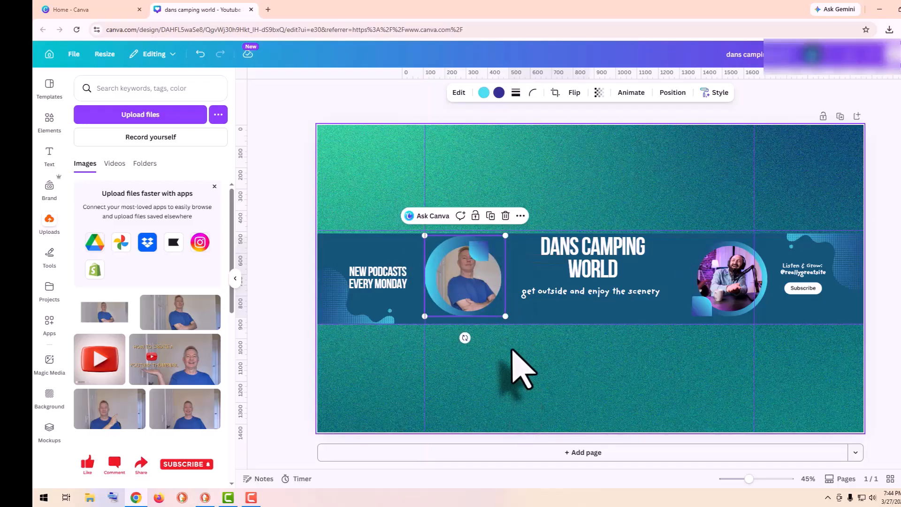
pyautogui.click(515, 372)
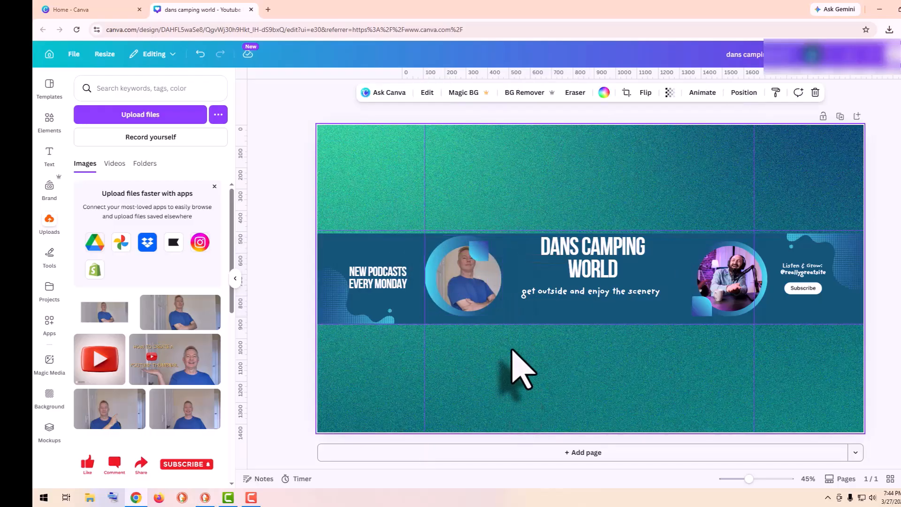
# Step: Replace the "New podcasts every Monday" text with "WEEKLY VIDEOS RELEASED ON FRIDAY"
pyautogui.click(380, 285)
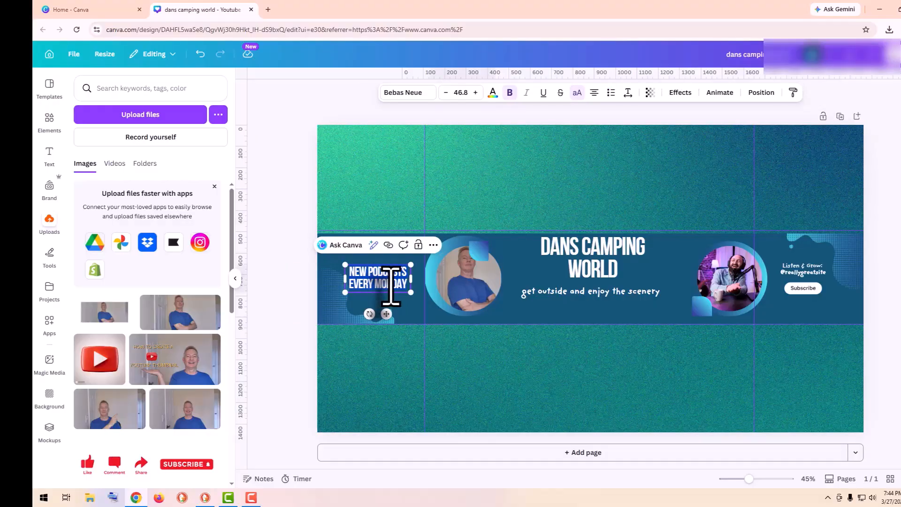
pyautogui.write('WEEKLY VIDEOS RELEASED ON FRIDAY')
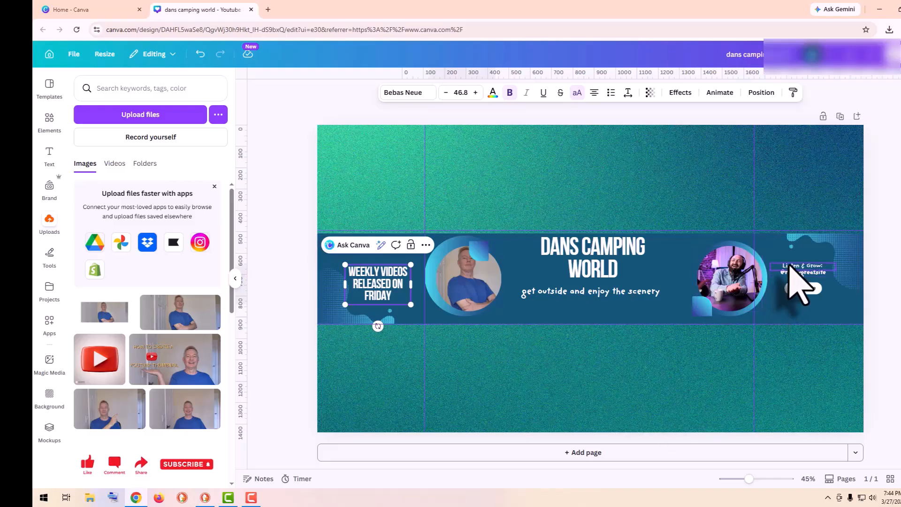
# Step: Delete the bearded man's photo from the banner's right circular frame and move the blue ring inside the right vertical guide
pyautogui.rightClick(742, 279)
pyautogui.click(767, 298)
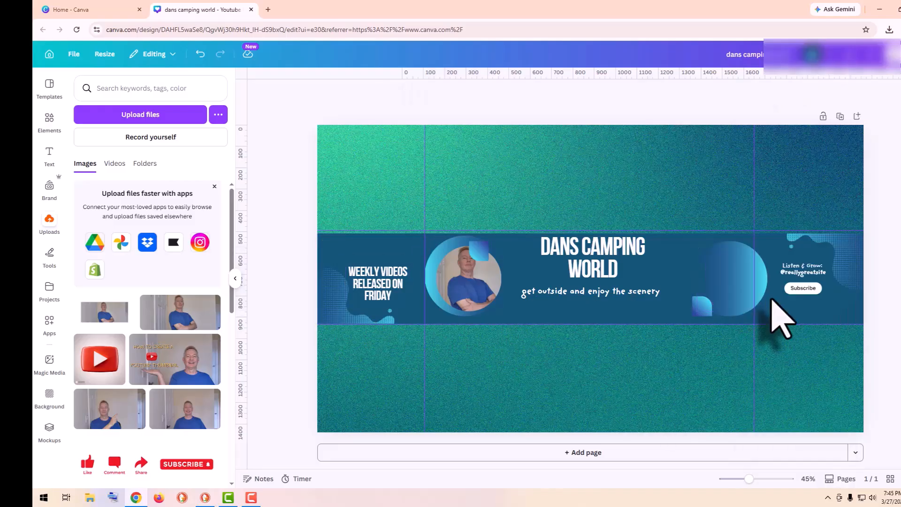
pyautogui.click(730, 272)
pyautogui.moveTo(728, 271); pyautogui.dragTo(715, 269)
pyautogui.click(794, 271)
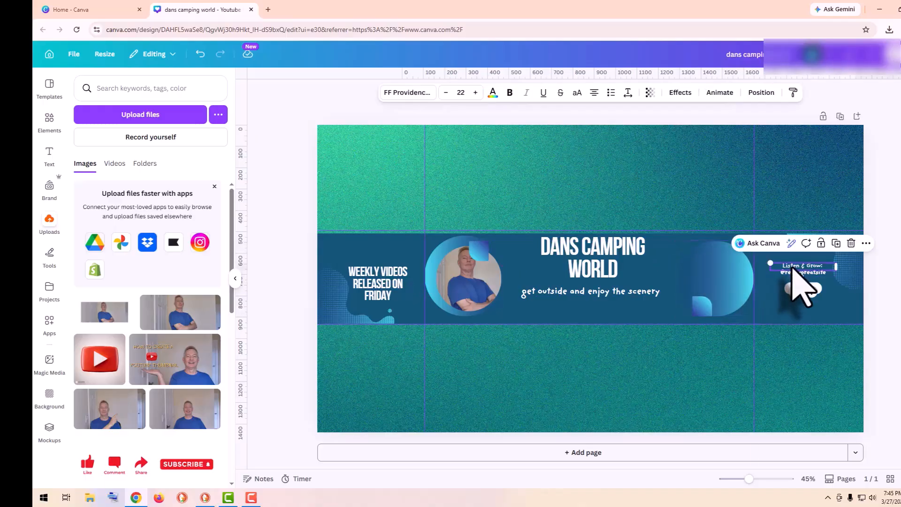
pyautogui.rightClick(795, 272)
pyautogui.click(821, 332)
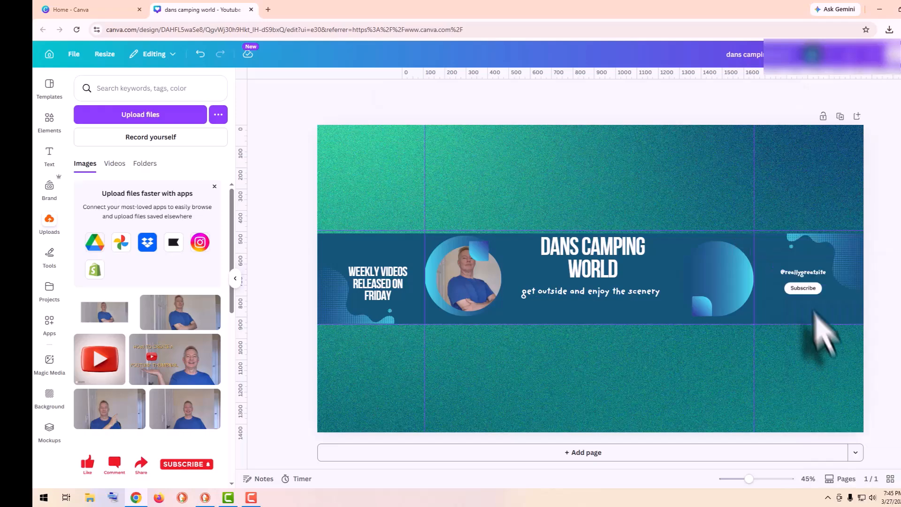
pyautogui.click(805, 277)
pyautogui.rightClick(811, 282)
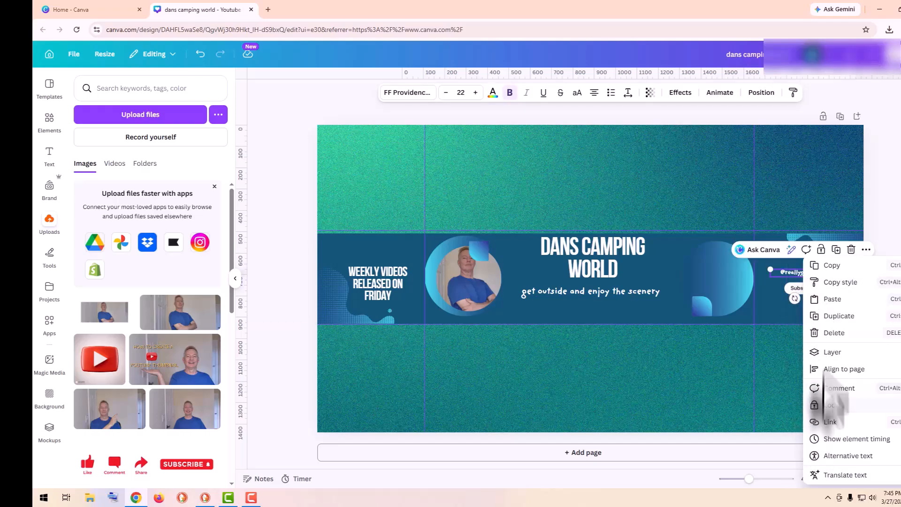
pyautogui.click(826, 333)
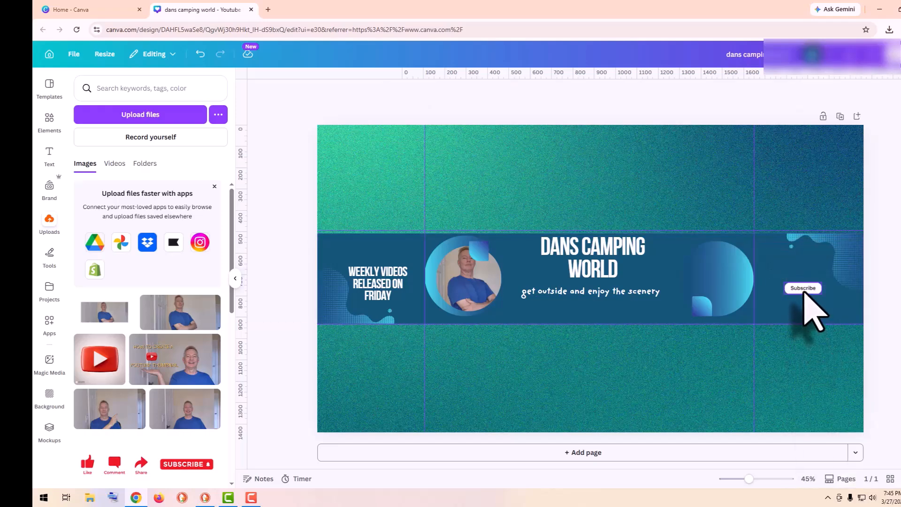
pyautogui.moveTo(804, 291); pyautogui.dragTo(718, 283)
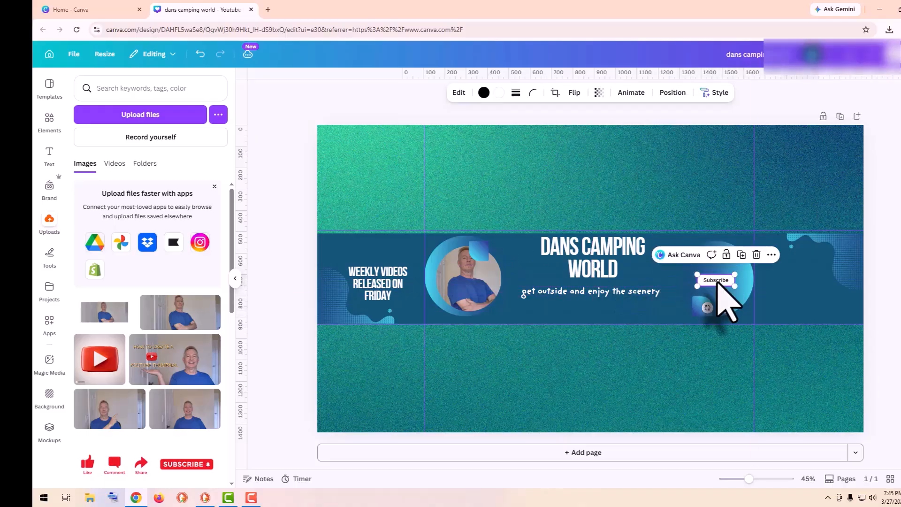
# Step: Try teal, green and black text colors on the "DANS CAMPING WORLD" headline and settle on red
pyautogui.click(591, 261)
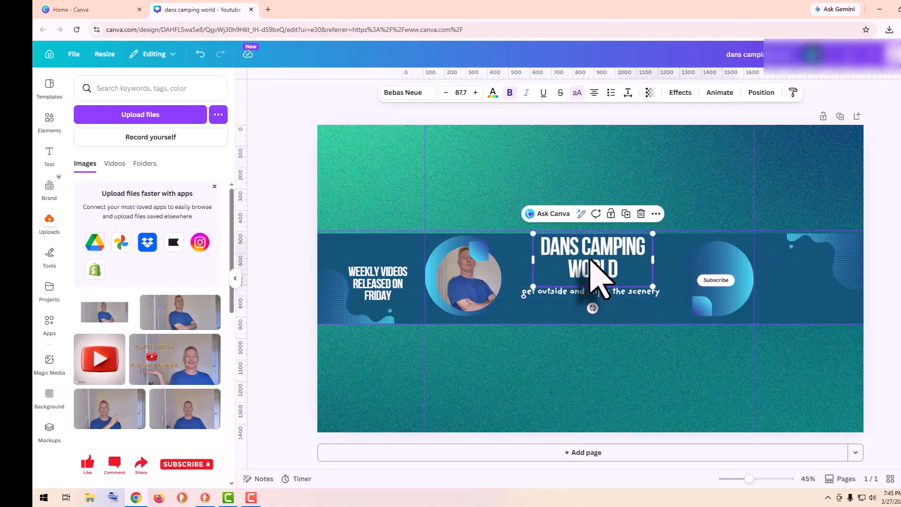
pyautogui.click(493, 93)
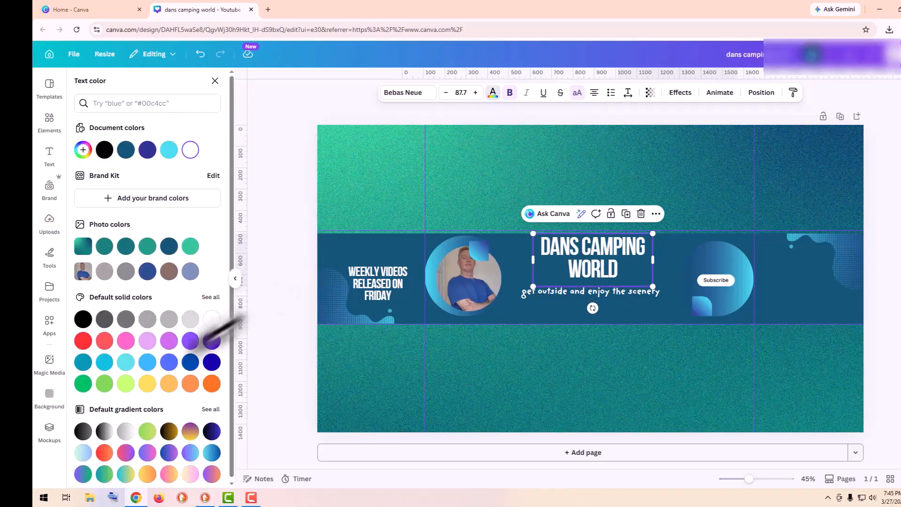
pyautogui.click(148, 246)
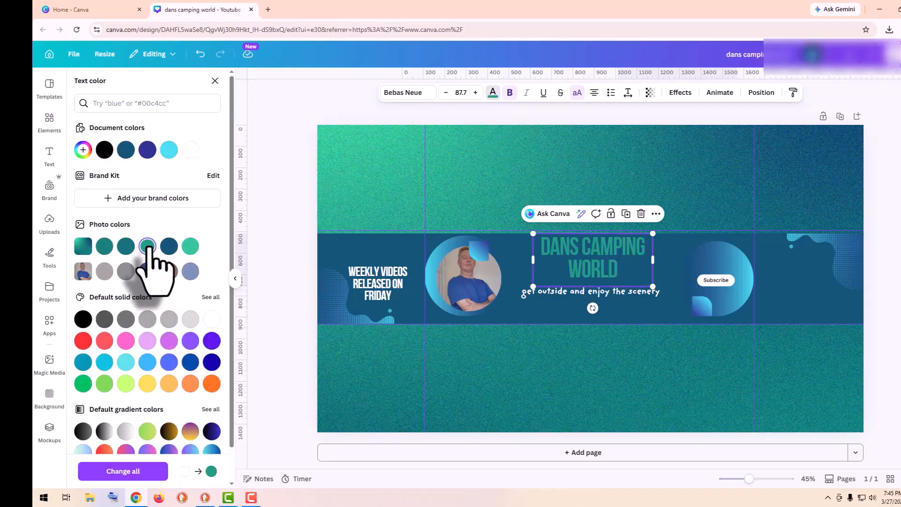
pyautogui.click(104, 246)
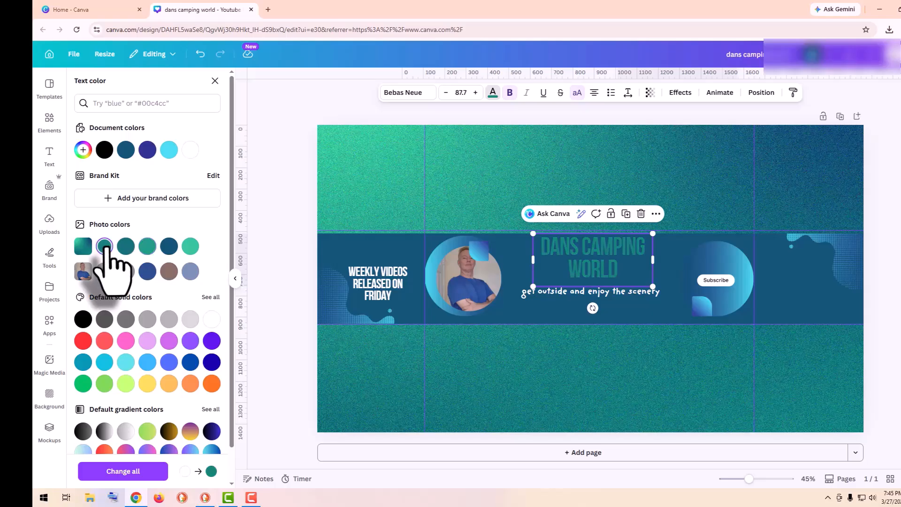
pyautogui.click(84, 319)
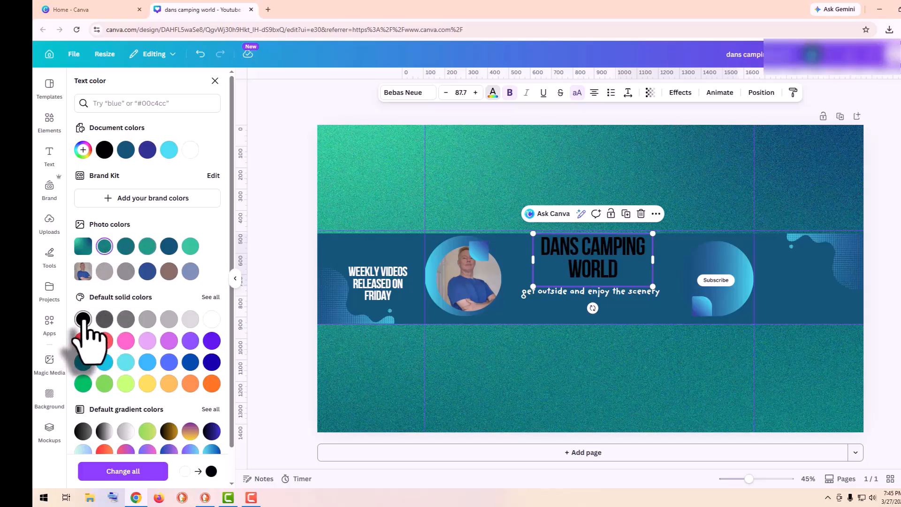
pyautogui.click(83, 340)
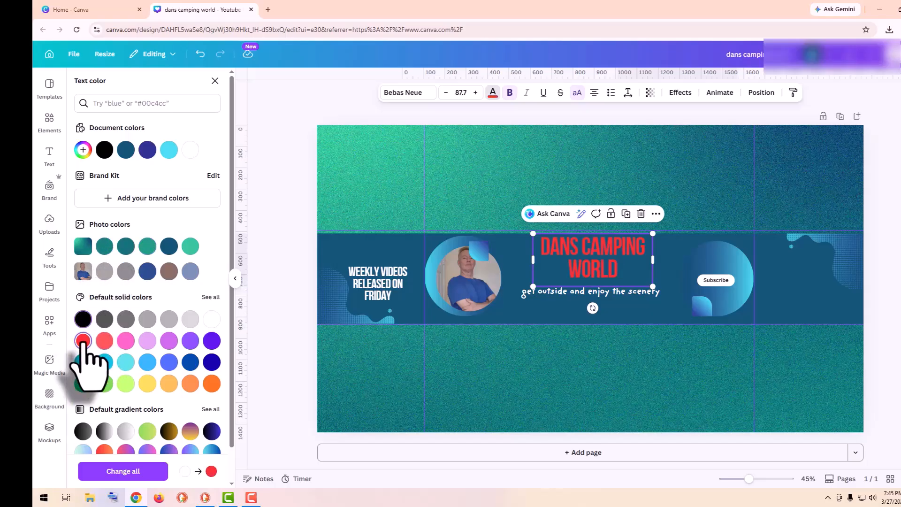
# Step: Change the text color of the "get outside and enjoy the scenery" tagline to light green and deselect it
pyautogui.click(594, 292)
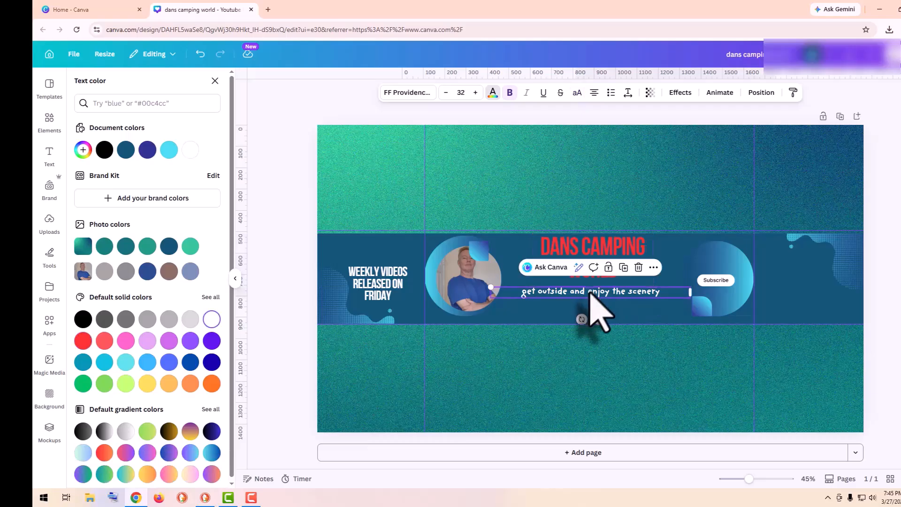
pyautogui.click(104, 383)
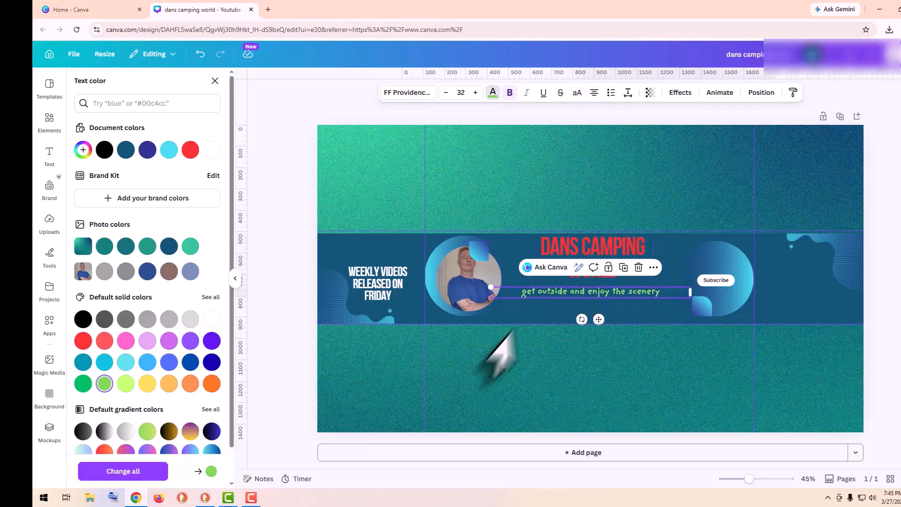
pyautogui.click(522, 305)
pyautogui.click(518, 336)
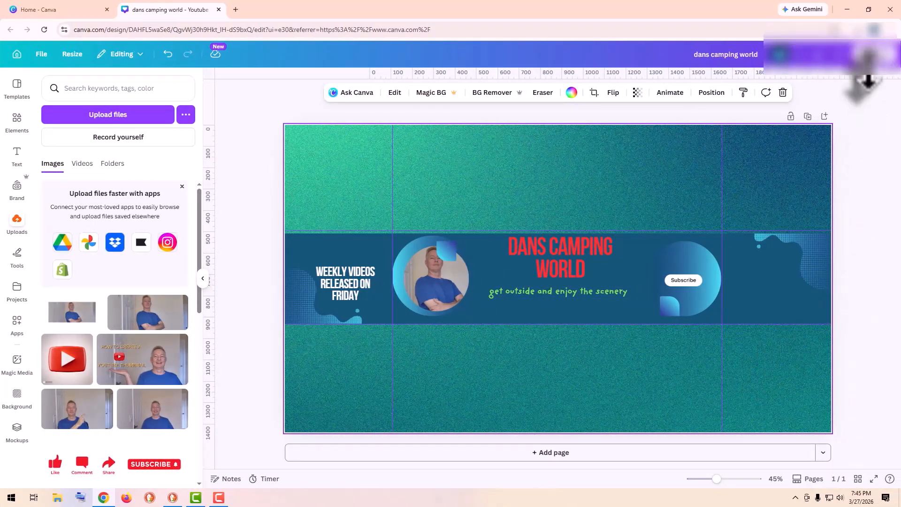
# Step: Open the banner's PNG download settings and enable the file size limit
pyautogui.click(872, 61)
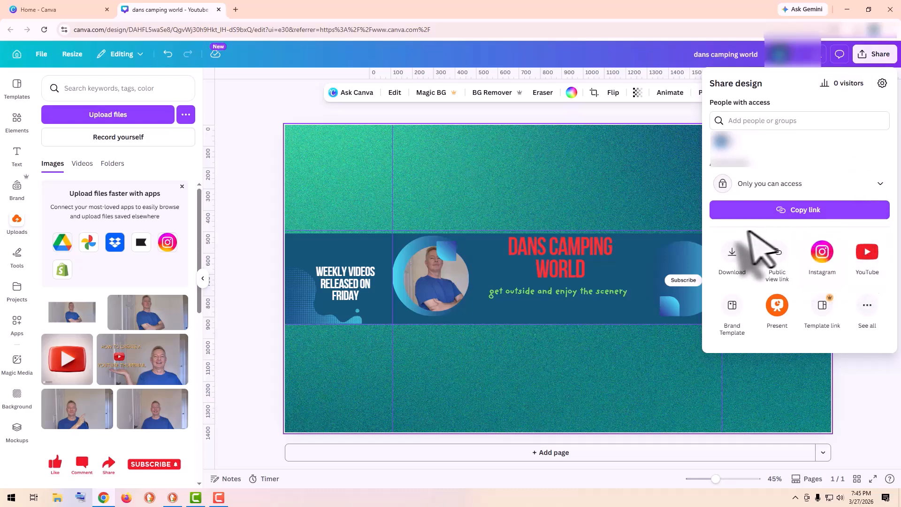
pyautogui.click(732, 260)
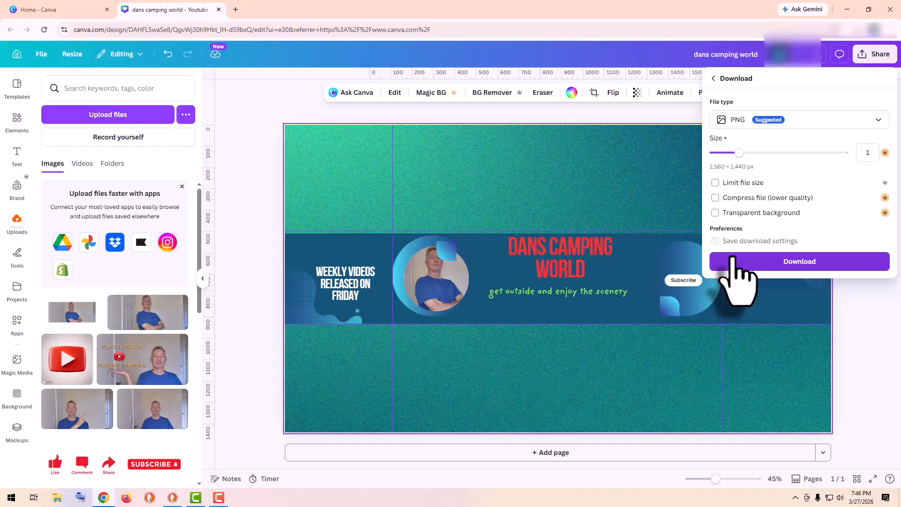
pyautogui.click(715, 183)
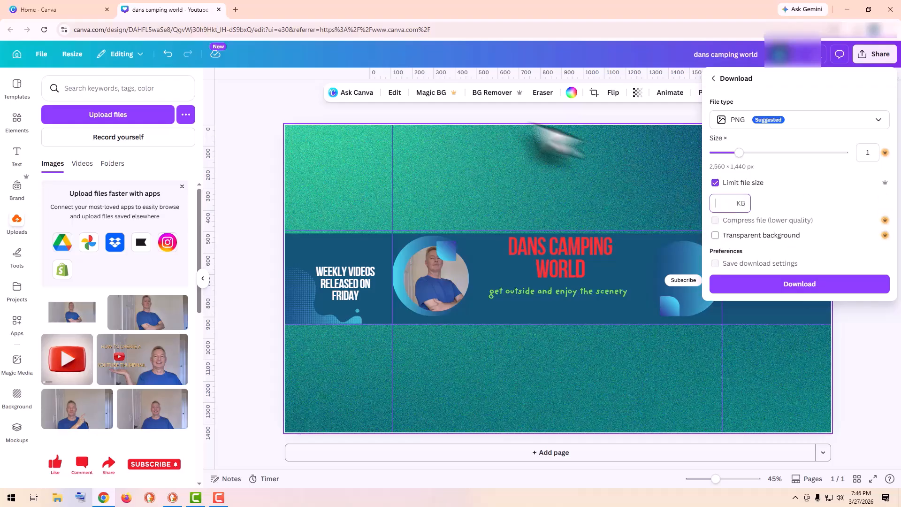
# Step: Search Google for "mb to kb" in a new browser tab and convert 6 megabytes to kilobytes
pyautogui.hotkey('ctrl', 't')
pyautogui.write('mb')
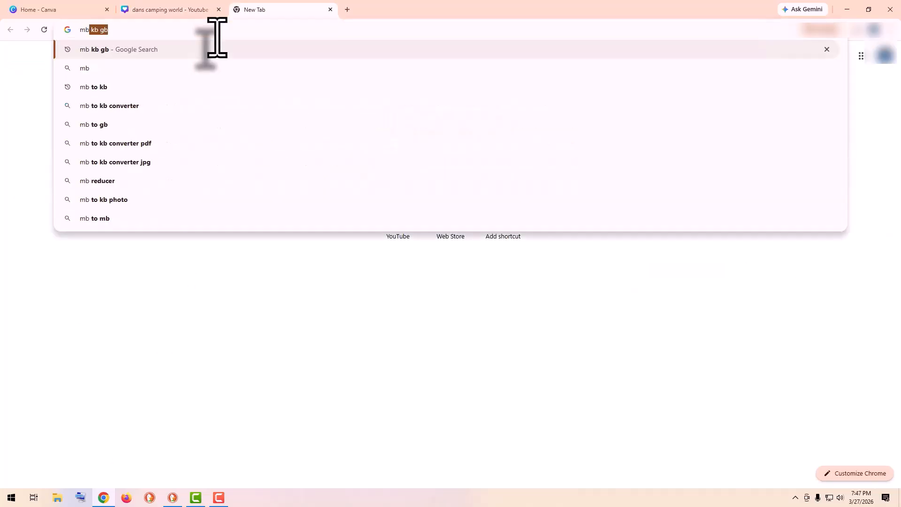
pyautogui.write(' to')
pyautogui.press('Return')
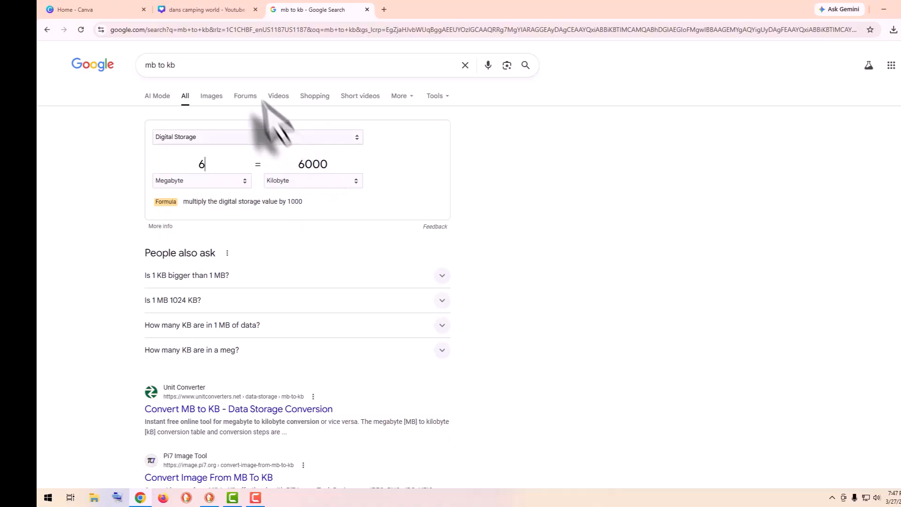
# Step: Return to the banner design, limit the file size to 6000 KB and download the PNG
pyautogui.click(235, 11)
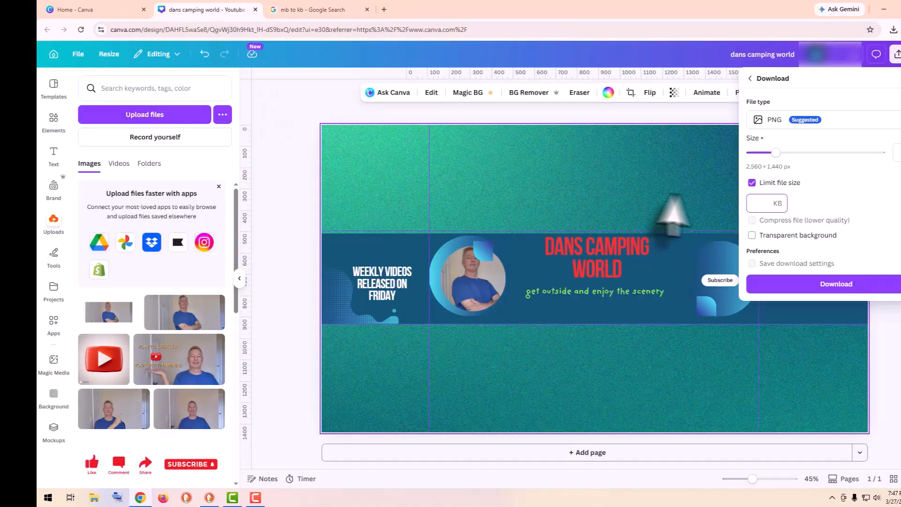
pyautogui.write('6000')
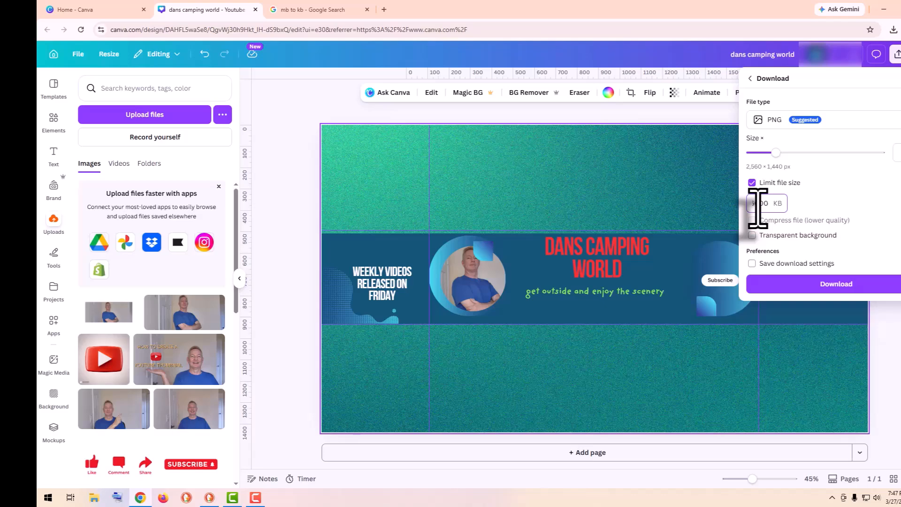
pyautogui.click(772, 284)
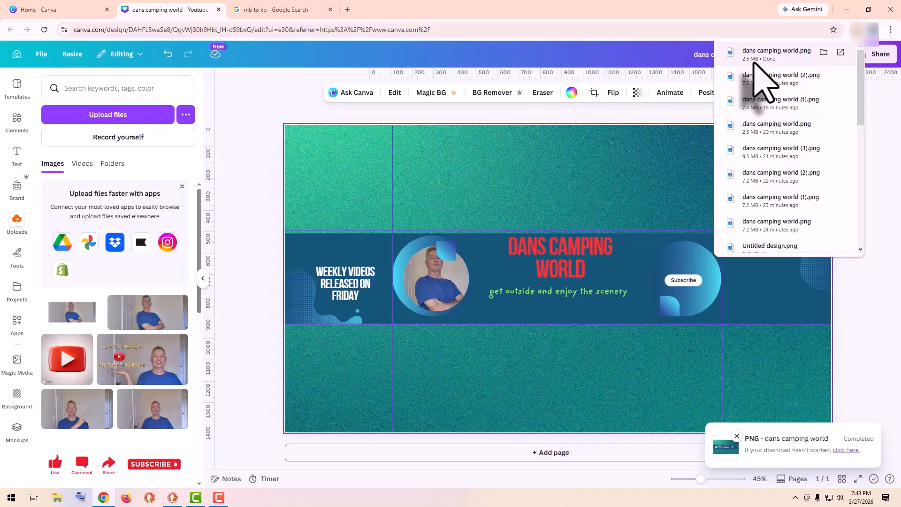
pyautogui.click(173, 498)
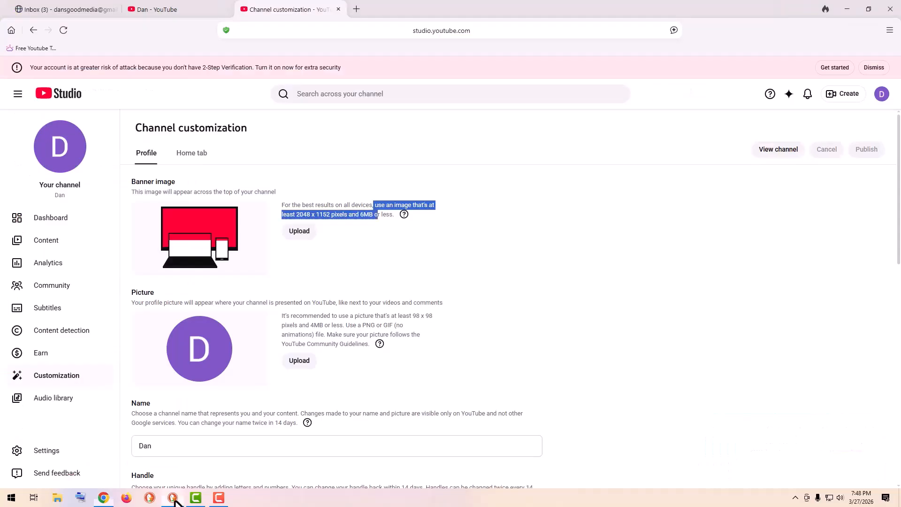
pyautogui.click(296, 232)
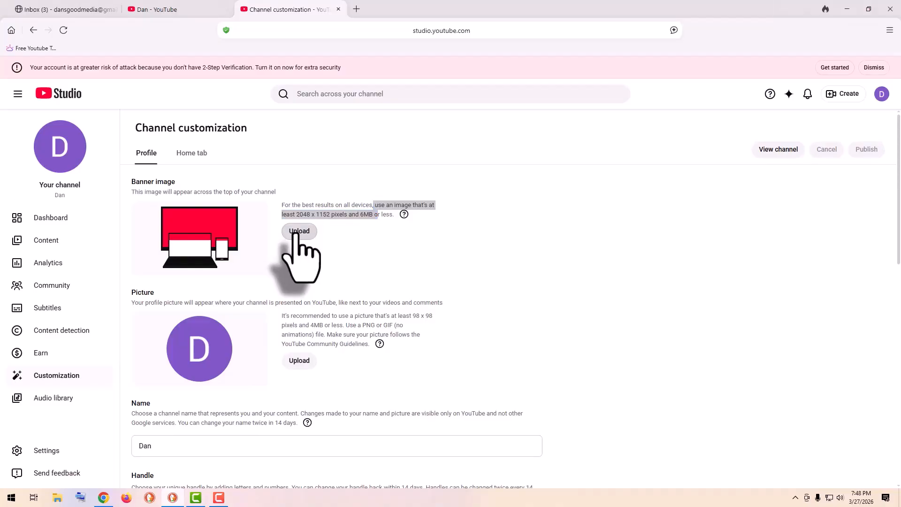
pyautogui.doubleClick(230, 79)
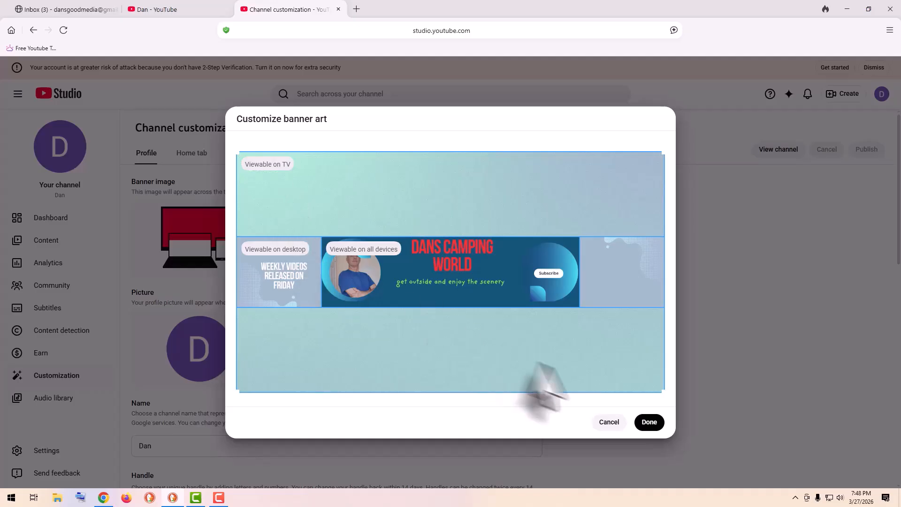
pyautogui.click(655, 425)
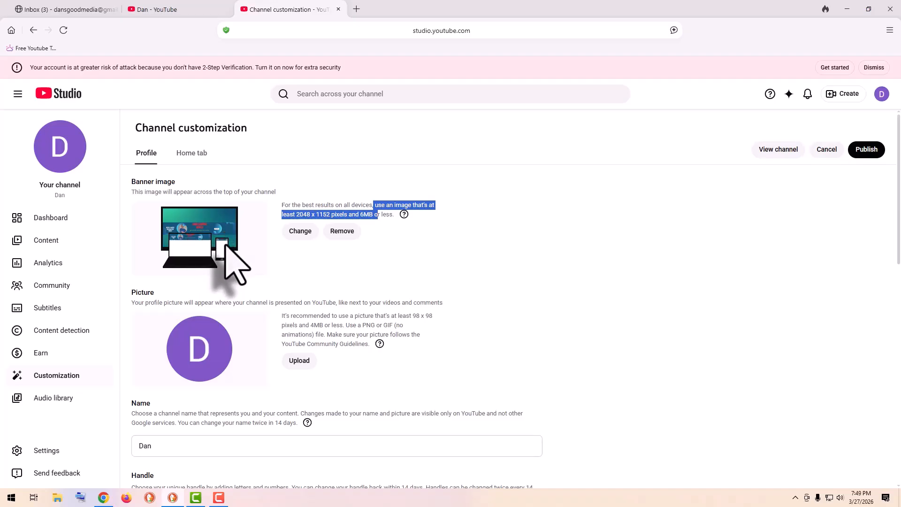
# Step: Switch back to the Canva home page and create a blank YouTube Banner design of 2560 × 1440 px
pyautogui.click(103, 498)
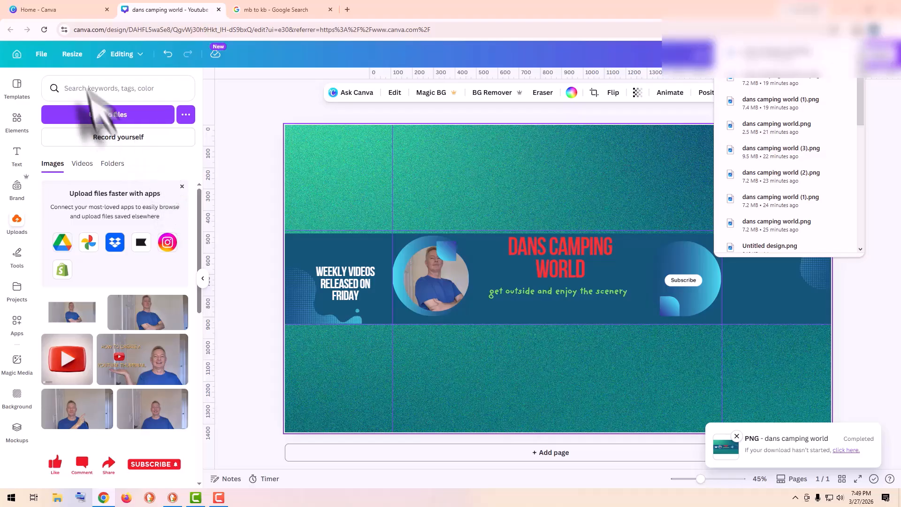
pyautogui.click(83, 10)
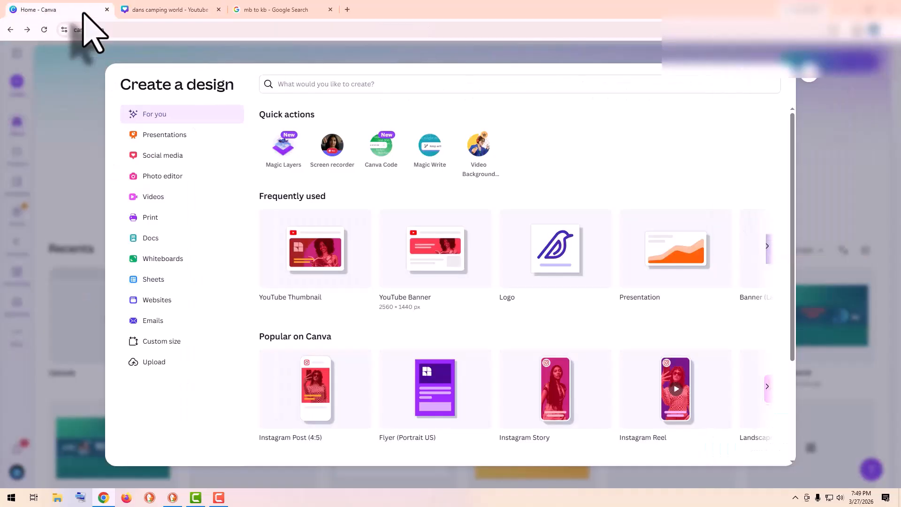
pyautogui.click(430, 263)
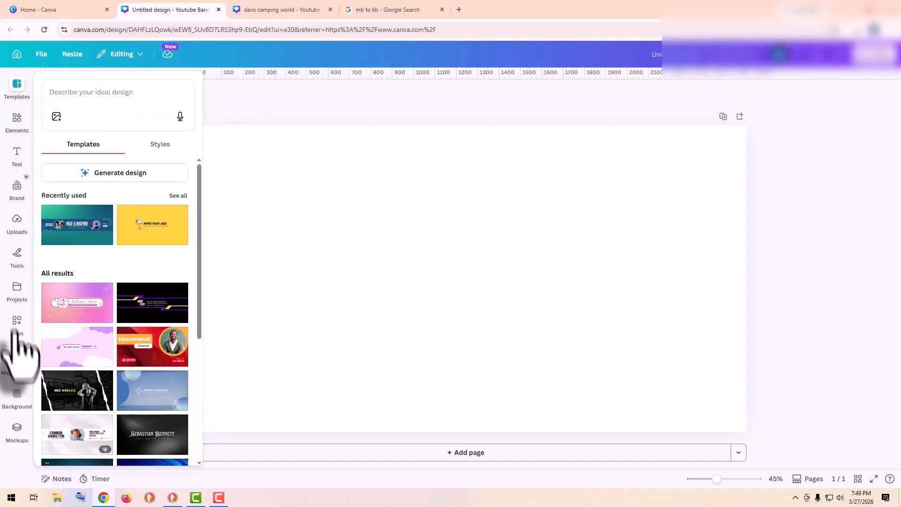
# Step: Add the uploaded photo of the man with crossed arms to the blank banner and remove its background
pyautogui.click(14, 226)
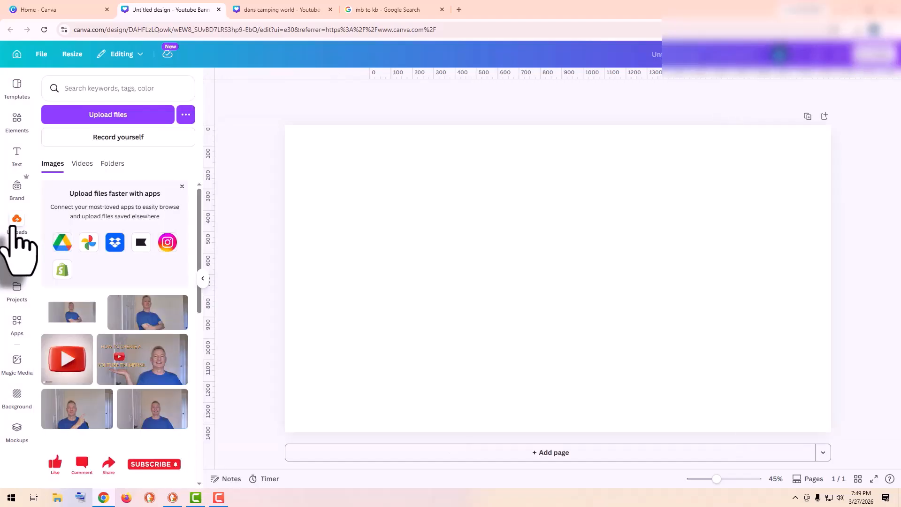
pyautogui.click(148, 312)
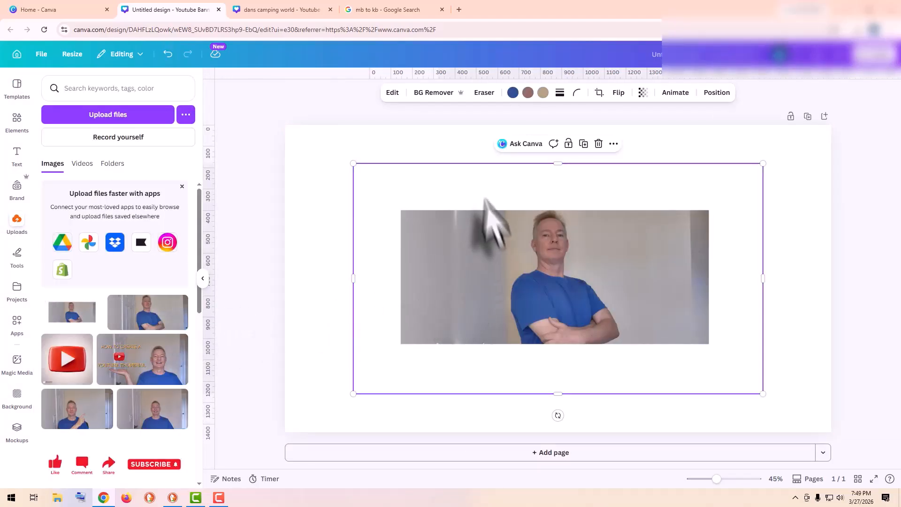
pyautogui.click(433, 94)
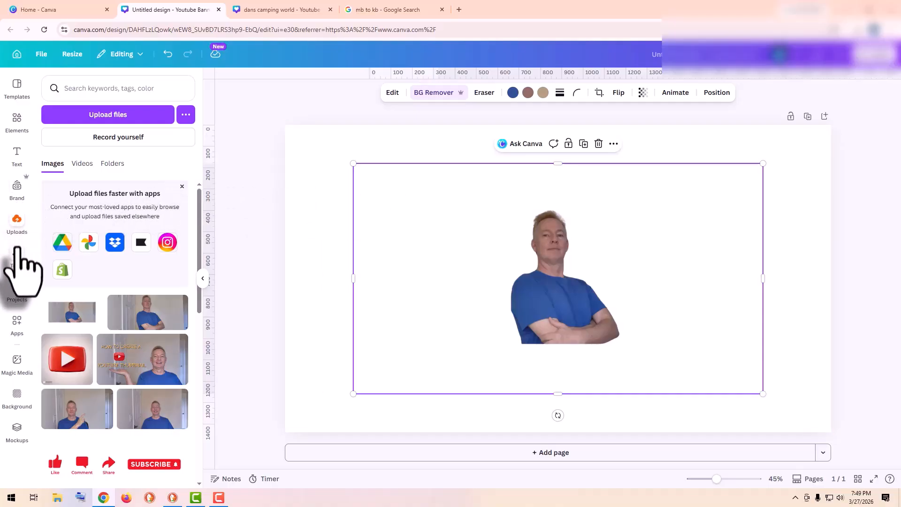
# Step: Apply the recently used yellow-orange gradient as the banner's background
pyautogui.click(17, 398)
pyautogui.click(51, 214)
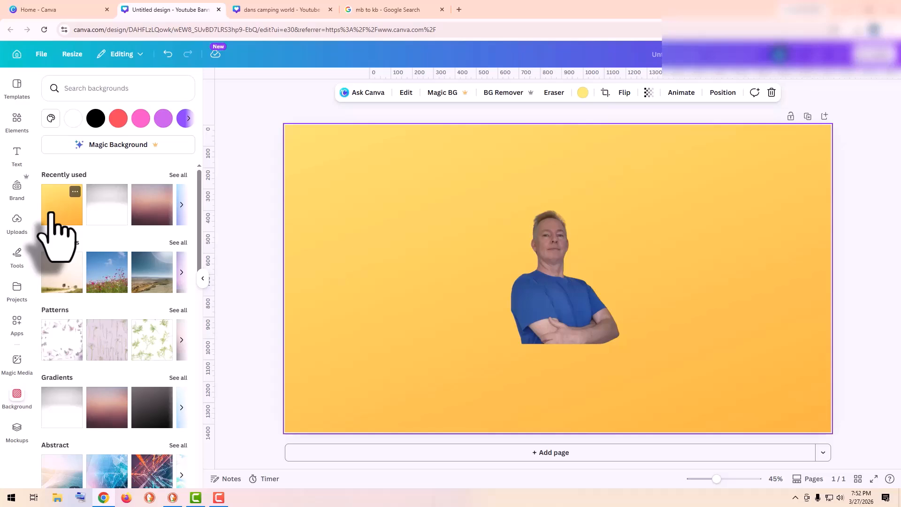
# Step: Show rulers and guides, placing vertical guides about 510 px from each side edge and horizontal guides at about 500 and 923 px
pyautogui.click(41, 54)
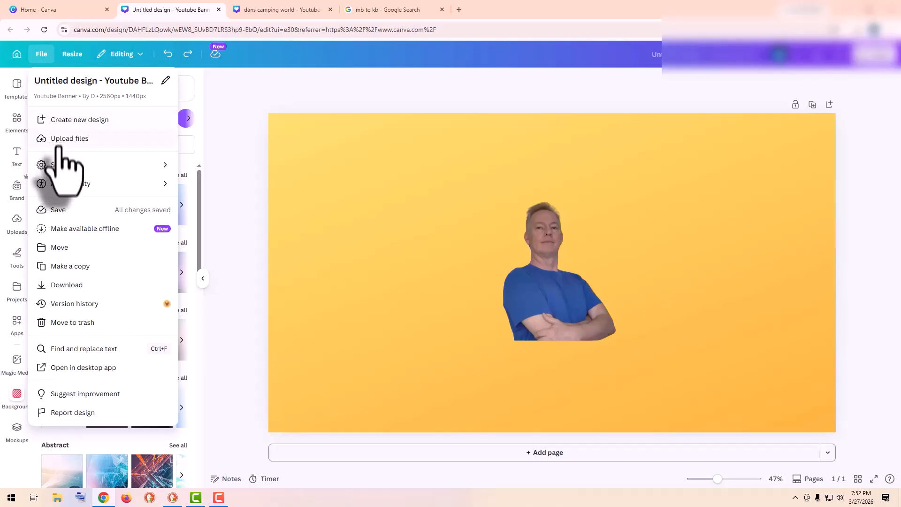
pyautogui.click(64, 164)
pyautogui.click(236, 165)
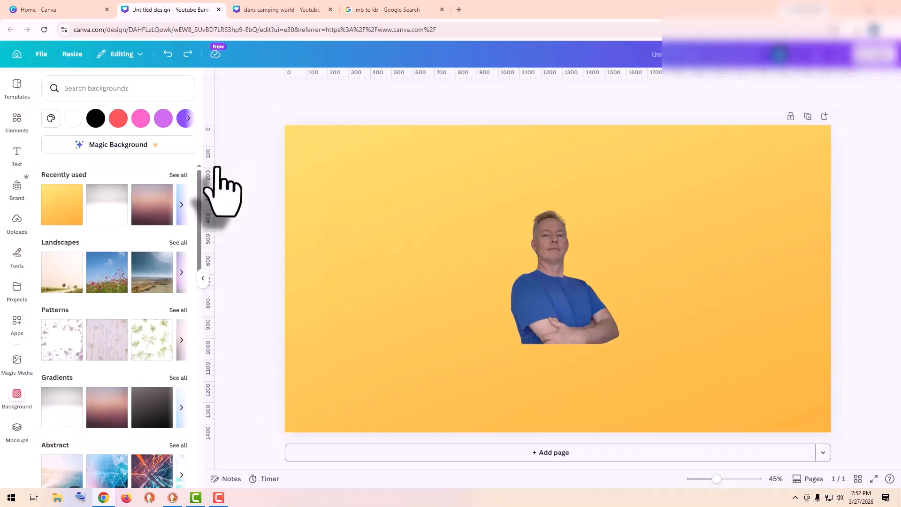
pyautogui.moveTo(211, 168); pyautogui.dragTo(394, 168)
pyautogui.moveTo(209, 193); pyautogui.dragTo(723, 197)
pyautogui.moveTo(353, 77); pyautogui.dragTo(334, 231)
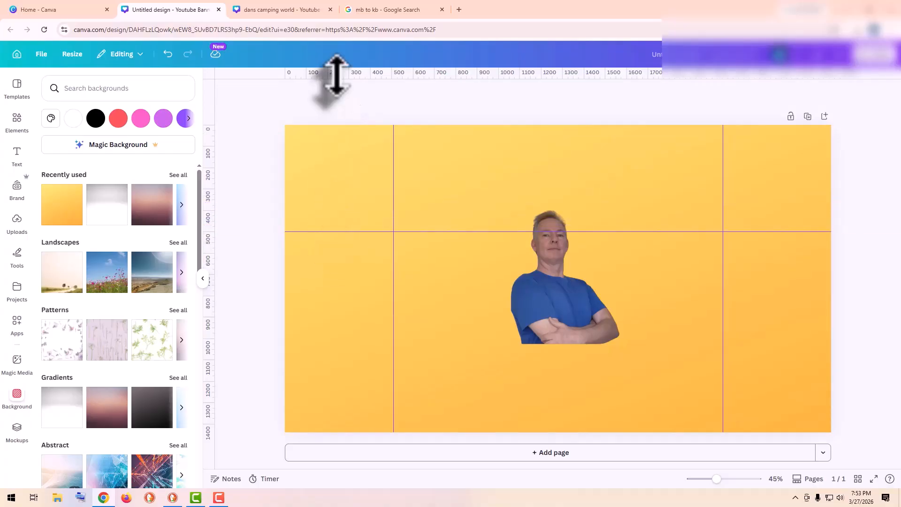
pyautogui.moveTo(337, 75); pyautogui.dragTo(318, 318)
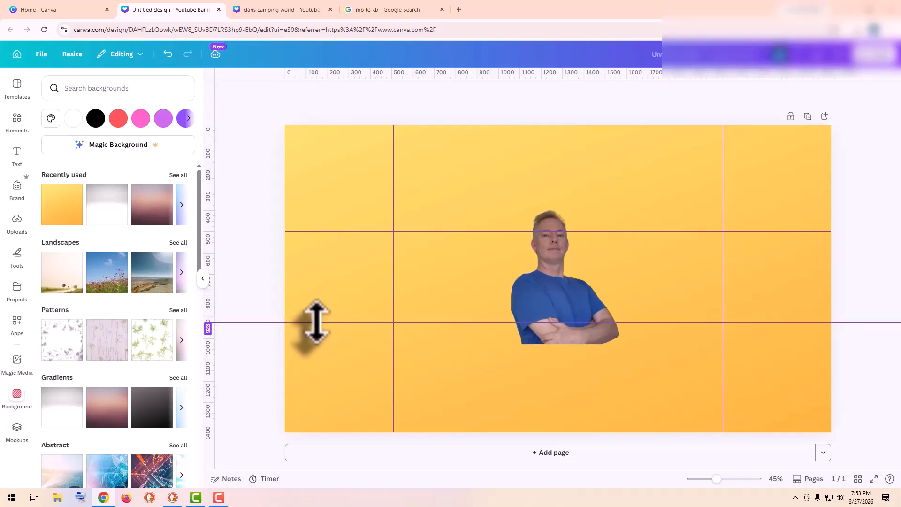
pyautogui.moveTo(317, 323); pyautogui.dragTo(318, 323)
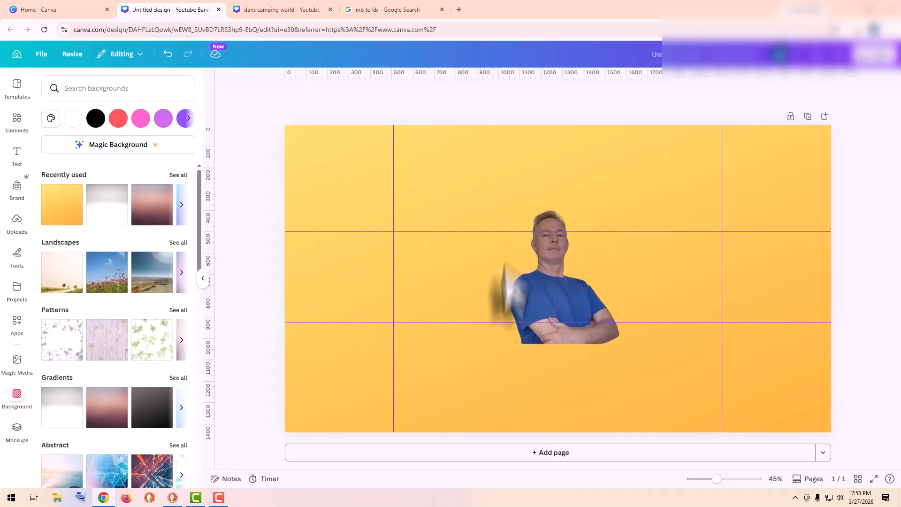
# Step: Scale down and reposition the cut-out photo of the man so he fits between the two horizontal guides
pyautogui.click(522, 203)
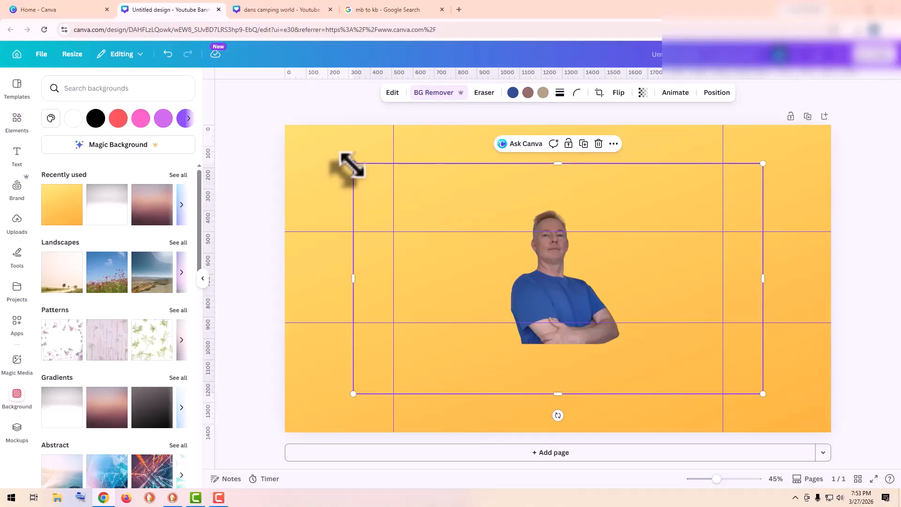
pyautogui.moveTo(354, 163); pyautogui.dragTo(497, 258)
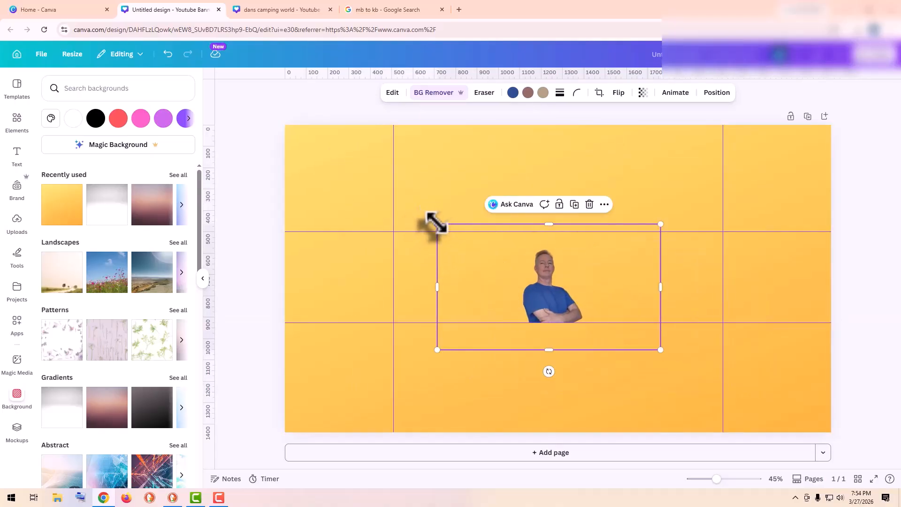
pyautogui.moveTo(430, 222); pyautogui.dragTo(404, 194)
pyautogui.moveTo(515, 294); pyautogui.dragTo(519, 299)
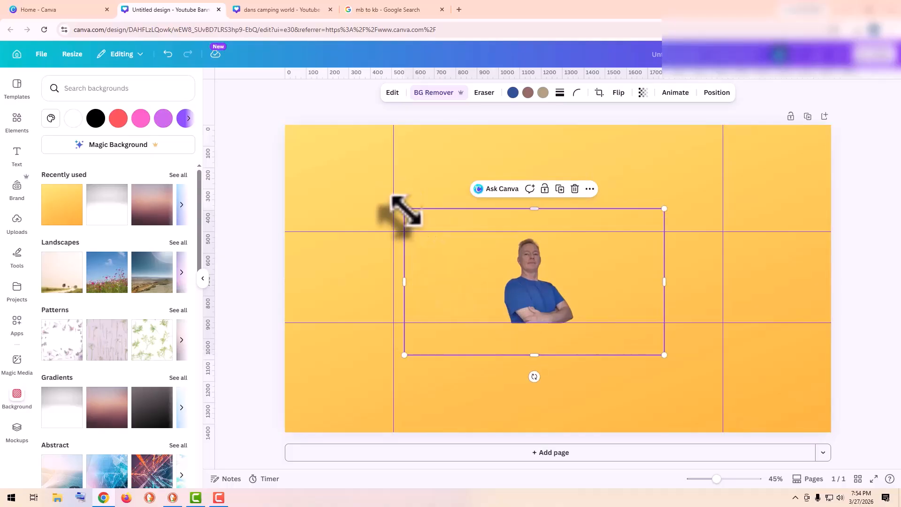
pyautogui.moveTo(403, 209); pyautogui.dragTo(394, 203)
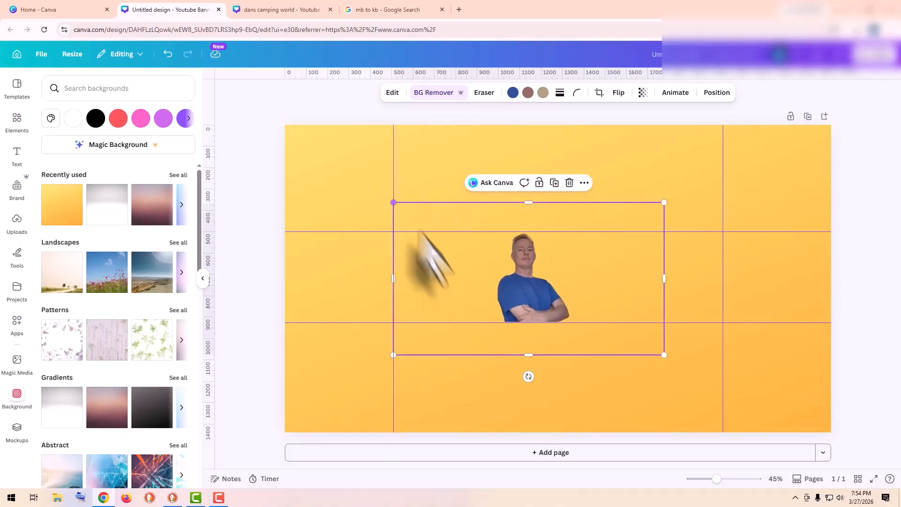
pyautogui.click(502, 374)
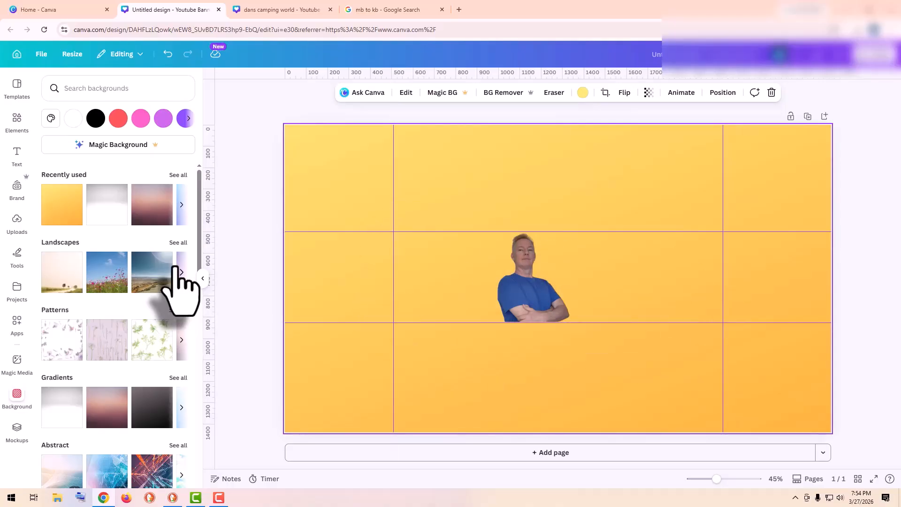
# Step: Add the recently used Title and HEADING font combination and replace its title with "PURPOSE-DRIVEN YOUTUBE GROWTH"
pyautogui.click(18, 157)
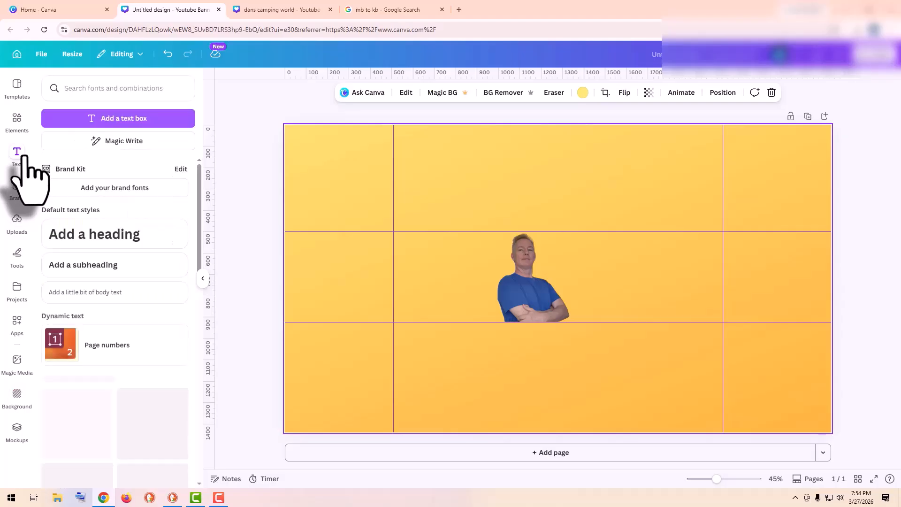
pyautogui.scroll(-4, 101, 329)
pyautogui.scroll(-3, 100, 329)
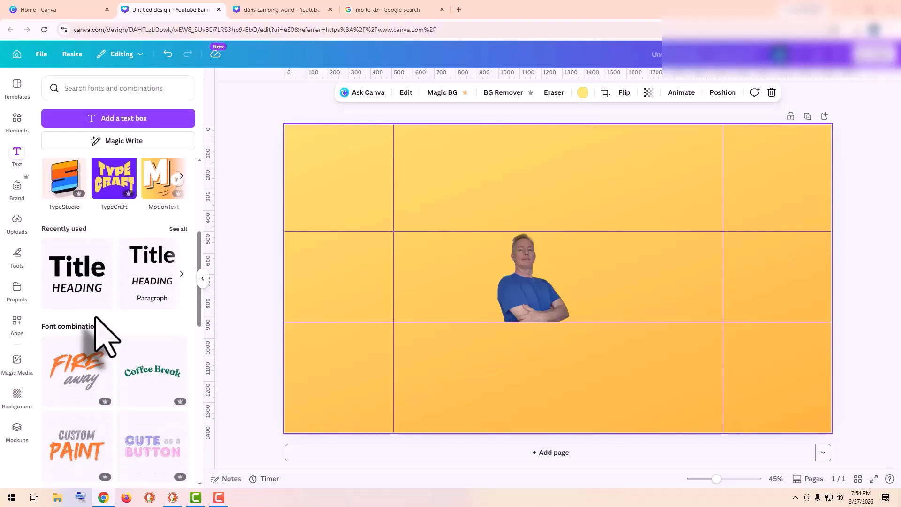
pyautogui.click(77, 288)
pyautogui.doubleClick(595, 271)
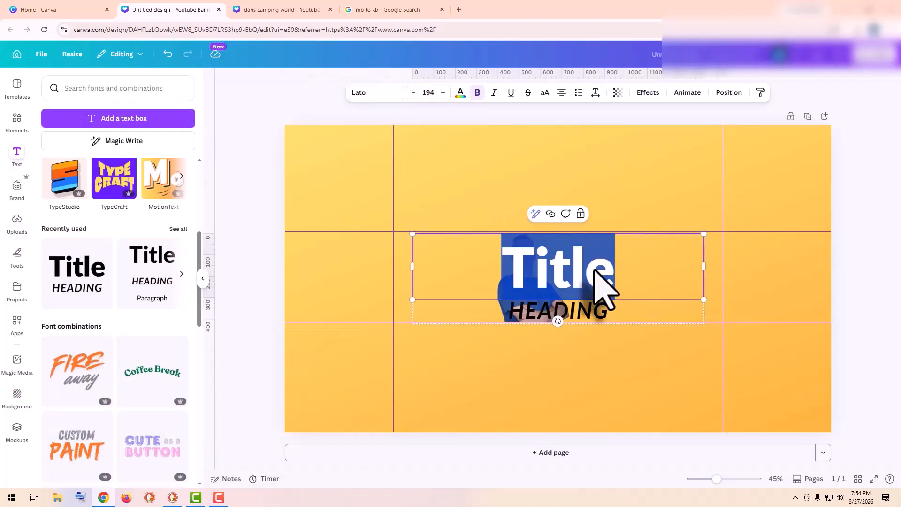
pyautogui.write('PURPOSE-DRIVEN YOUTUBE GROWTH')
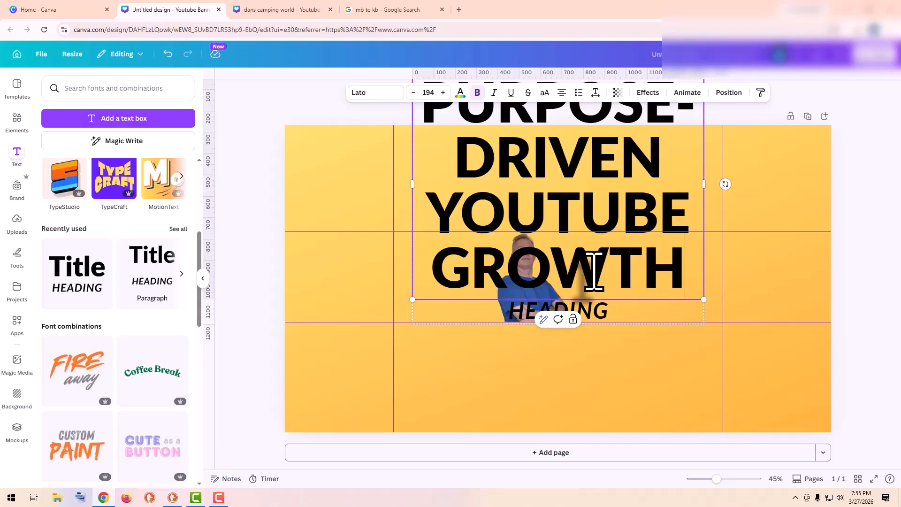
# Step: Shrink the text group and position it beside the man, between the horizontal guides
pyautogui.moveTo(703, 299); pyautogui.dragTo(587, 249)
pyautogui.moveTo(568, 293); pyautogui.dragTo(547, 312)
# Step: Open the HEADING line beneath the title for text editing
pyautogui.click(573, 310)
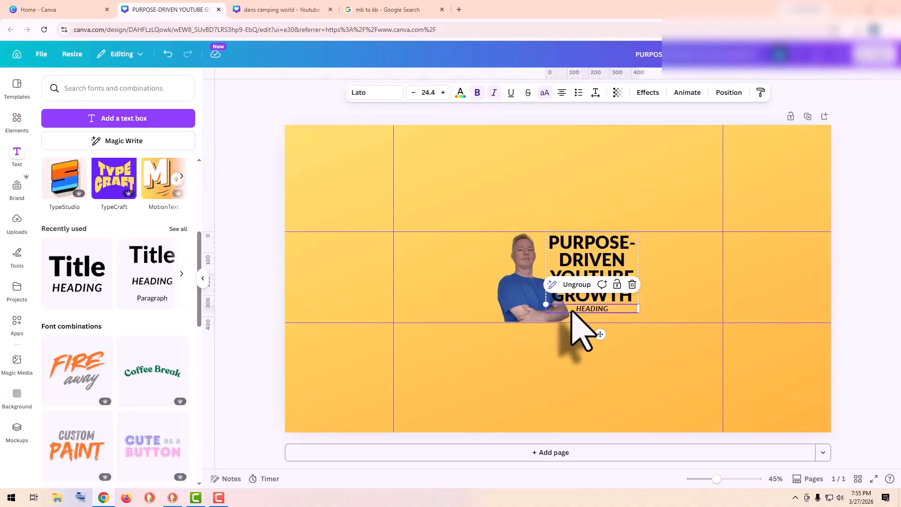
pyautogui.doubleClick(572, 311)
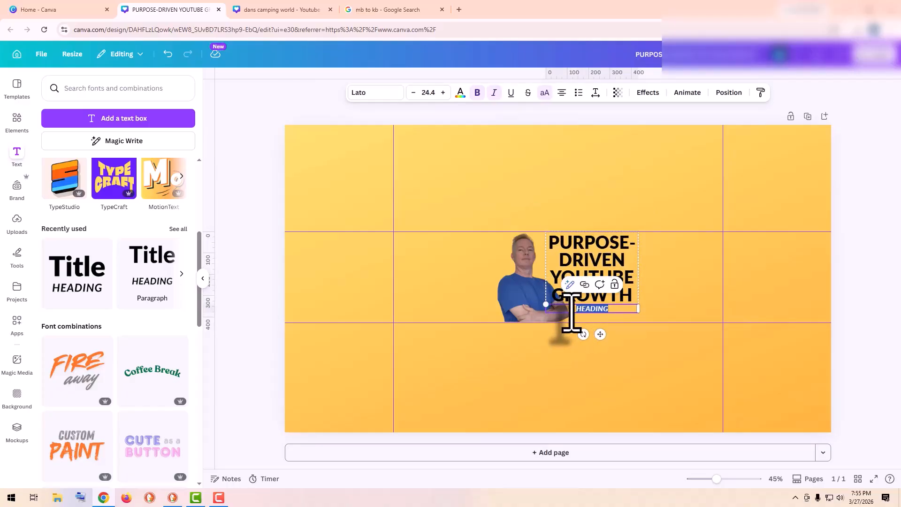